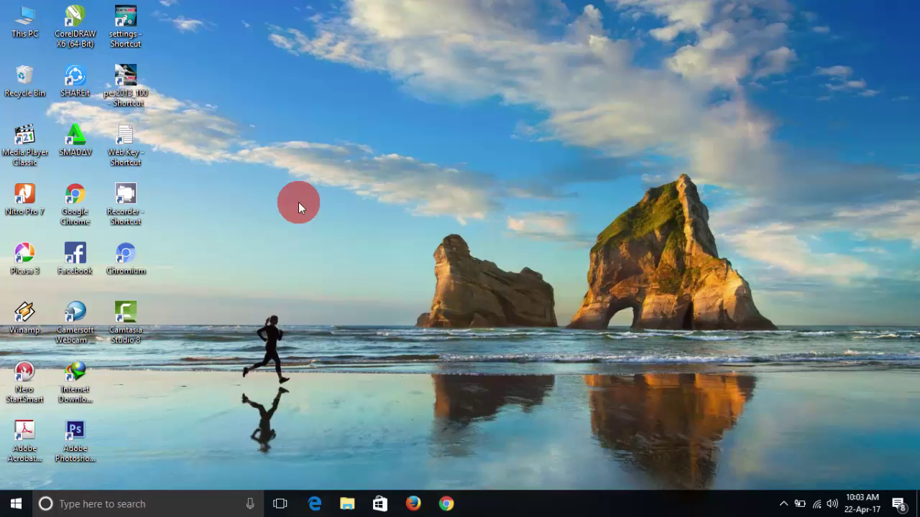
# Open Chrome and go to the blogger.com dashboard
pyautogui.click(446, 504)
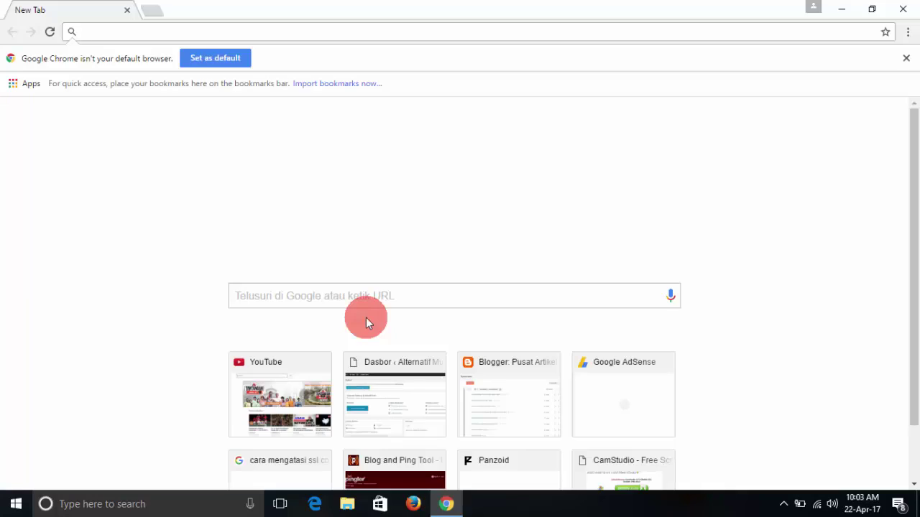
pyautogui.click(366, 317)
pyautogui.write('blog')
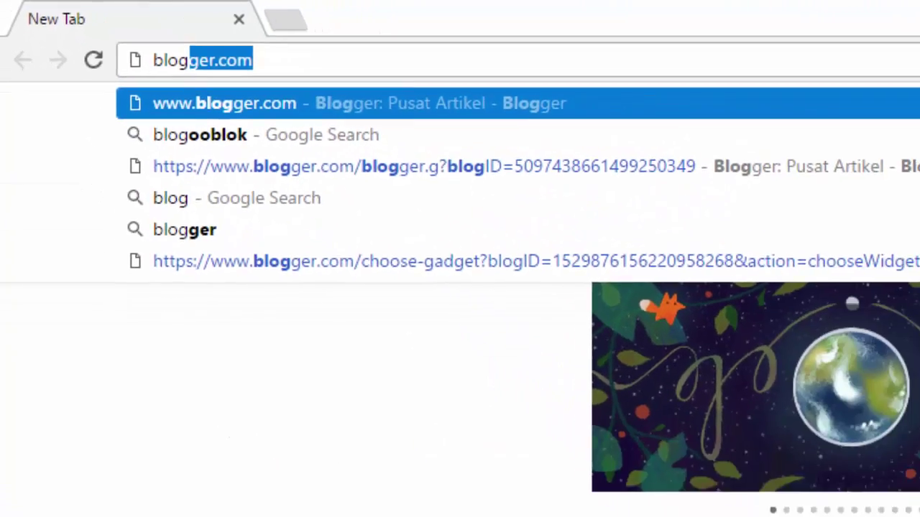
pyautogui.press('End')
pyautogui.press('Return')
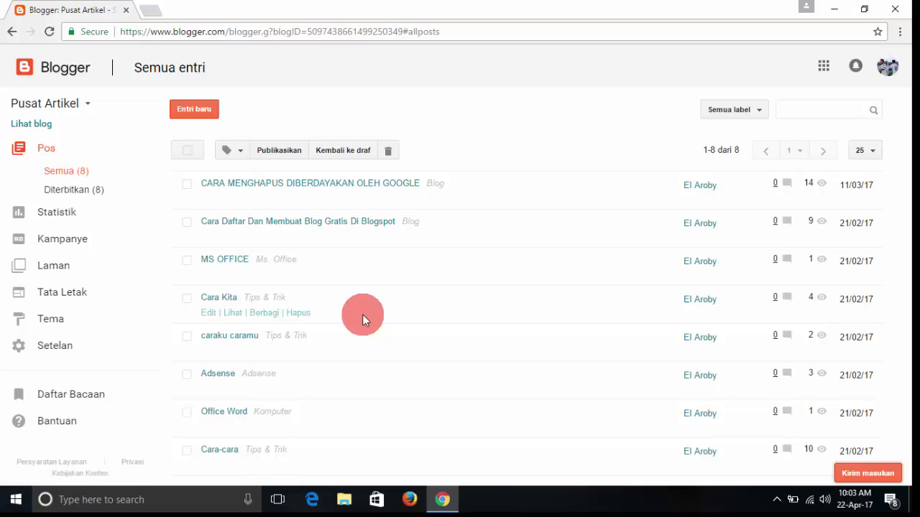
# Switch to the Solusi Masalah blog and check its public home page, closing that page again
pyautogui.click(88, 106)
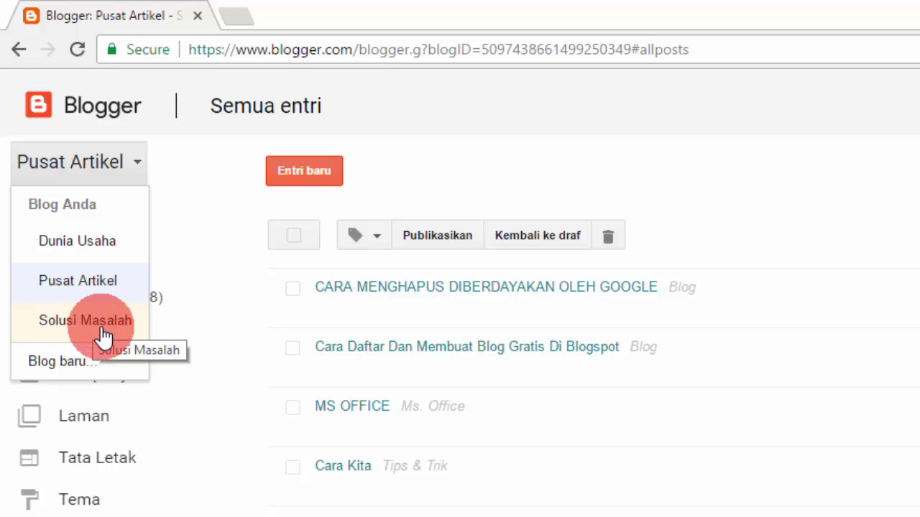
pyautogui.click(41, 327)
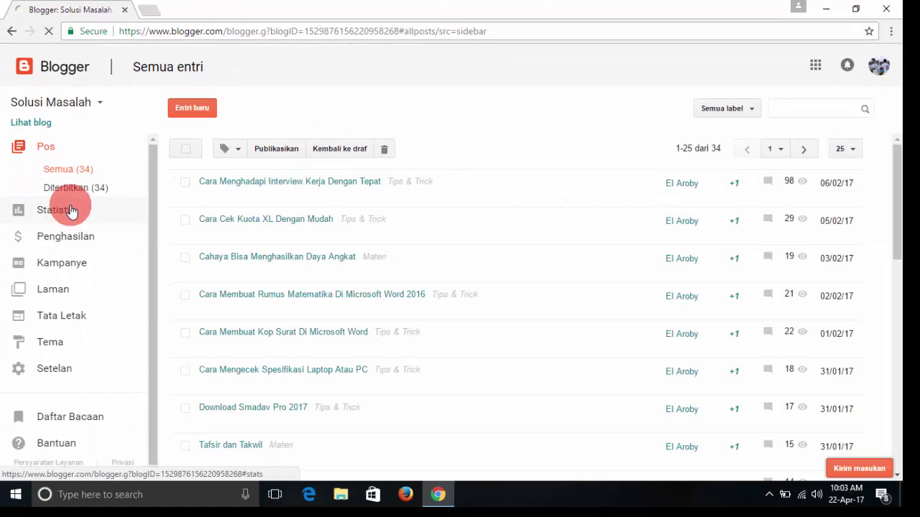
pyautogui.click(47, 129)
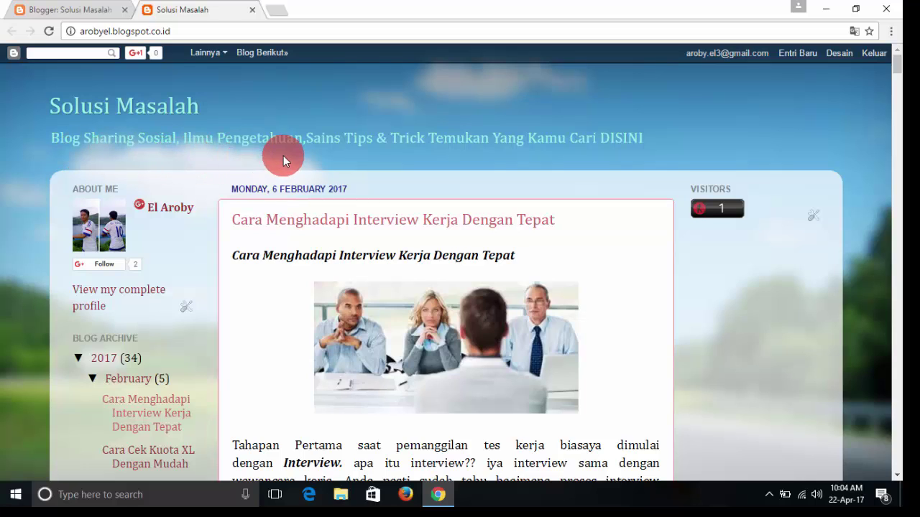
pyautogui.click(251, 9)
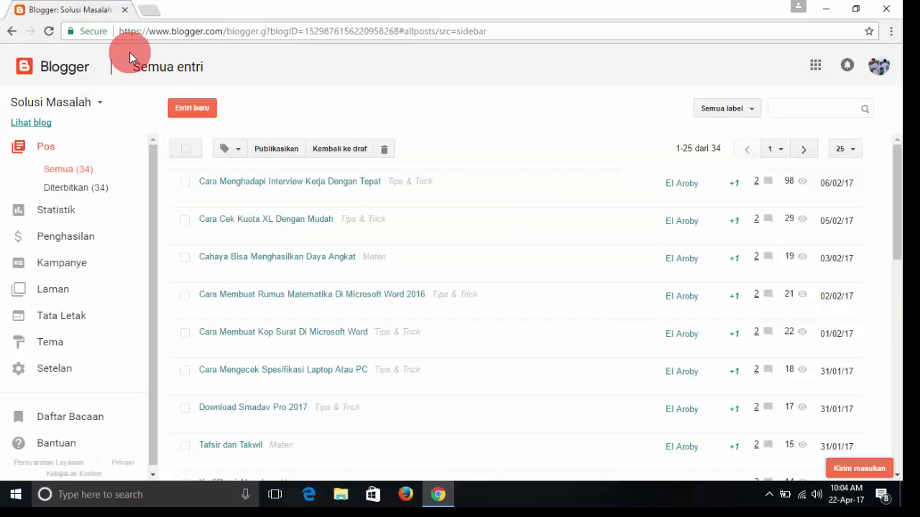
# View the posts "Cara Menghadapi Interview Kerja Dengan Tepat" and "Cahaya Bisa Menghasilkan Daya Angkat" in separate tabs, returning to the post list
pyautogui.moveTo(292, 204)
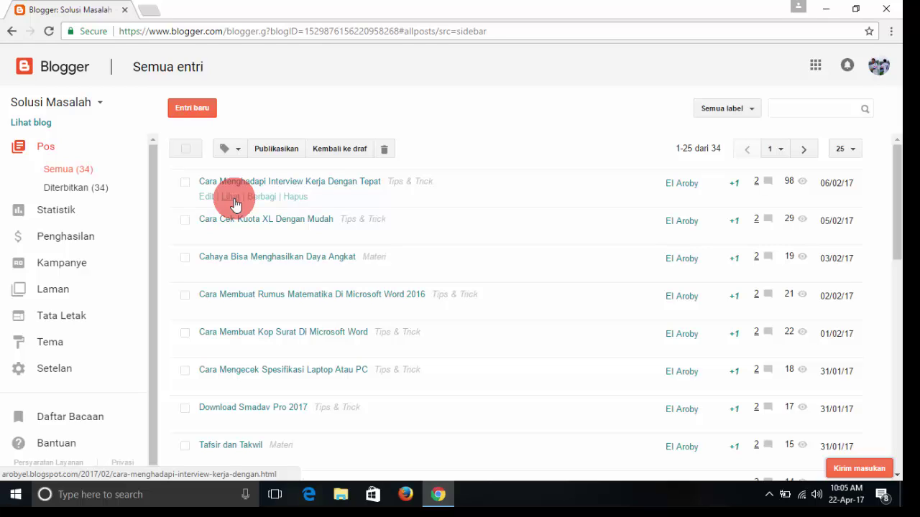
pyautogui.click(231, 197)
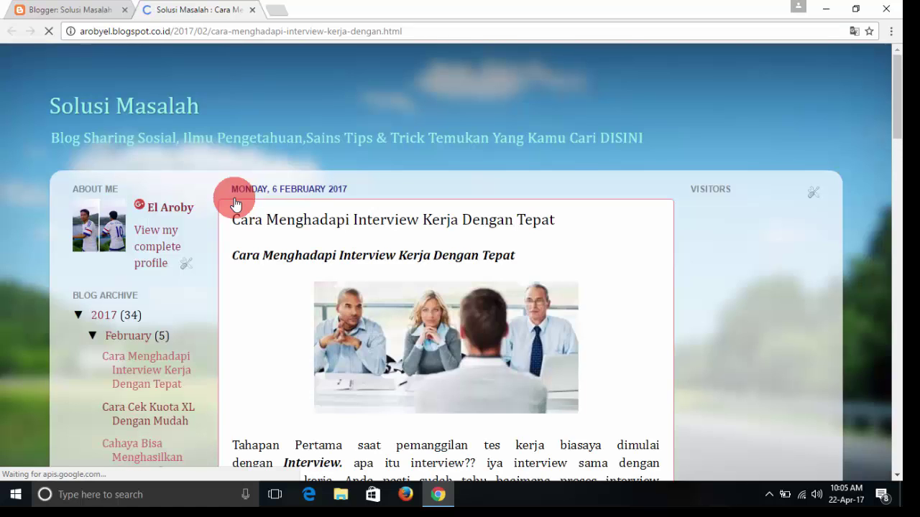
pyautogui.click(73, 11)
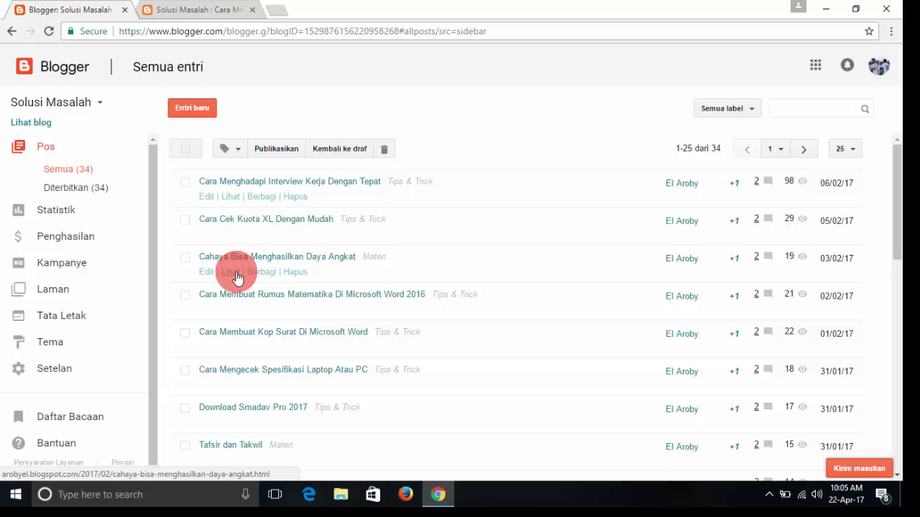
pyautogui.click(236, 274)
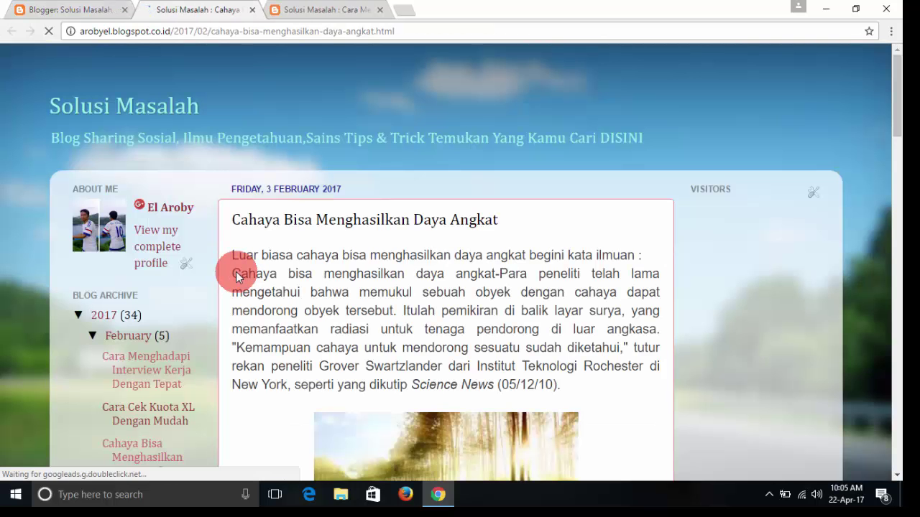
pyautogui.click(81, 11)
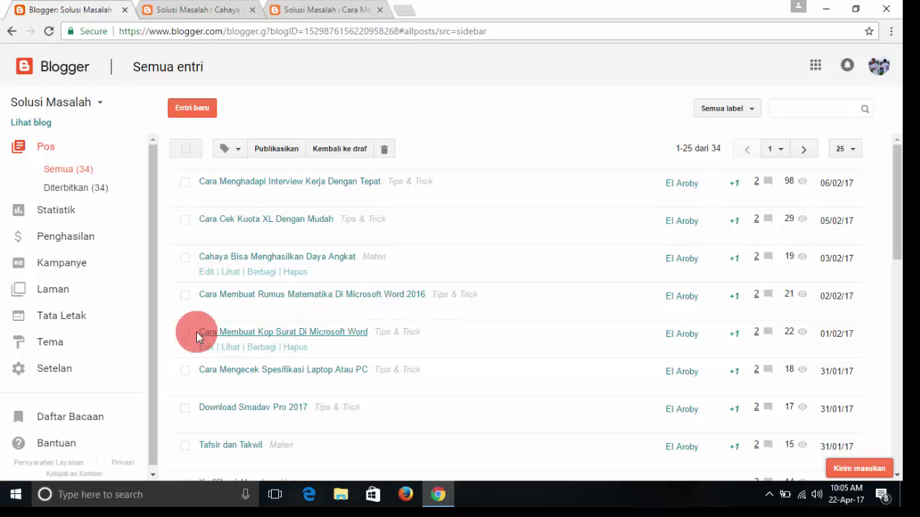
# Open the blog's Tata Letak page and find the Seluruh Kolom section below the header
pyautogui.click(69, 320)
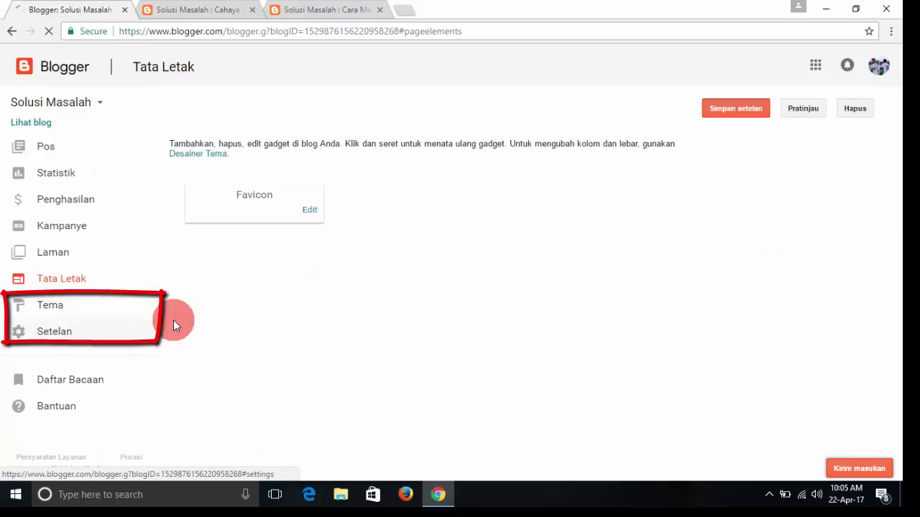
pyautogui.scroll(-2, 333, 255)
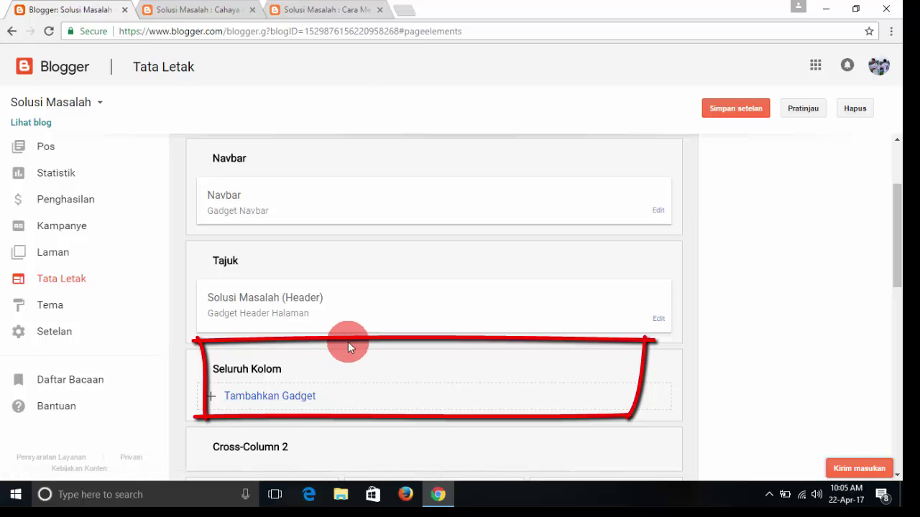
pyautogui.scroll(2, 478, 266)
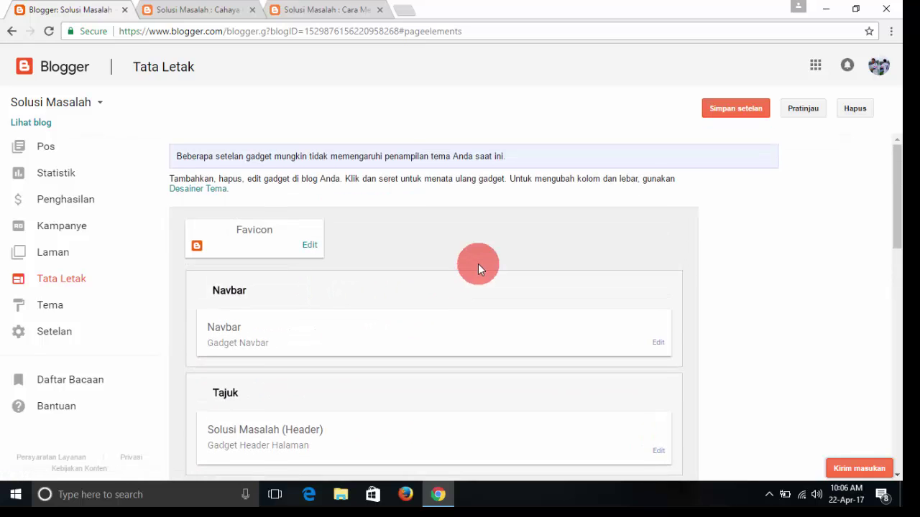
pyautogui.scroll(-2, 476, 265)
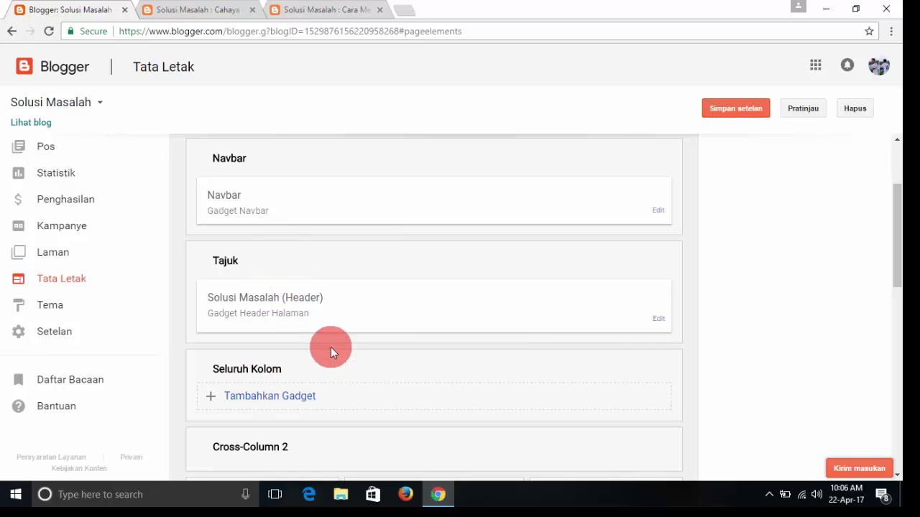
pyautogui.scroll(-1, 330, 343)
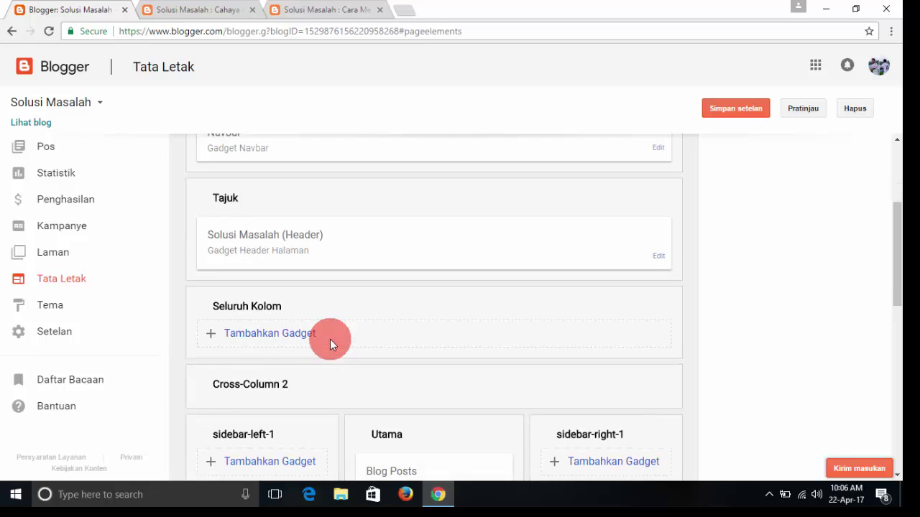
# Try to set up a Laman gadget in the Seluruh Kolom section
pyautogui.click(278, 334)
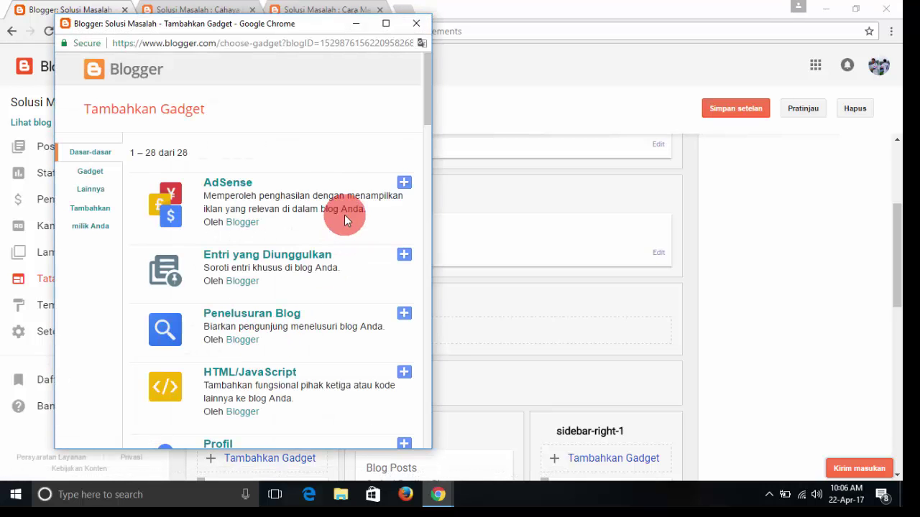
pyautogui.scroll(-2, 344, 215)
pyautogui.scroll(-2, 338, 219)
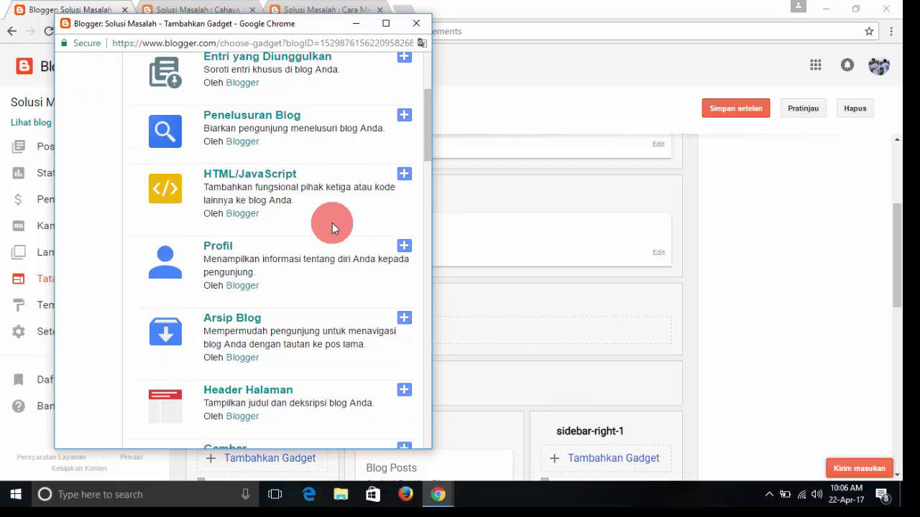
pyautogui.scroll(-4, 332, 223)
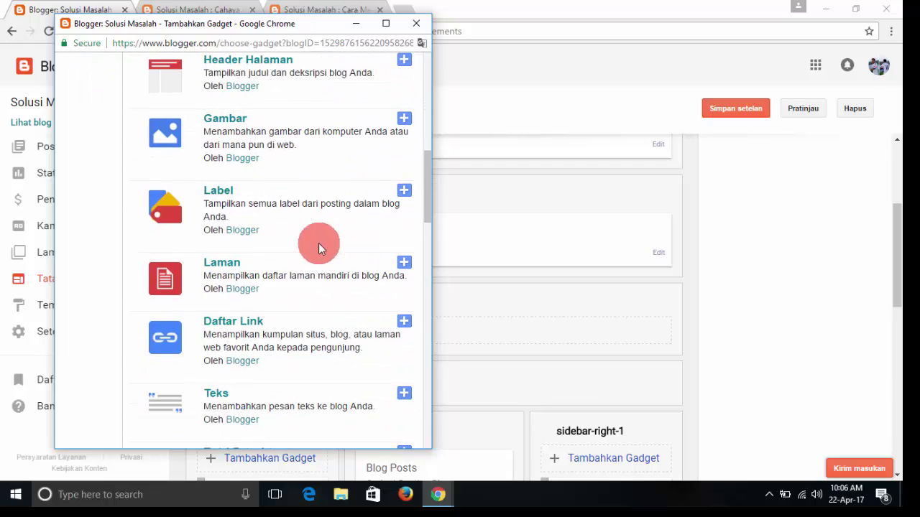
pyautogui.click(221, 264)
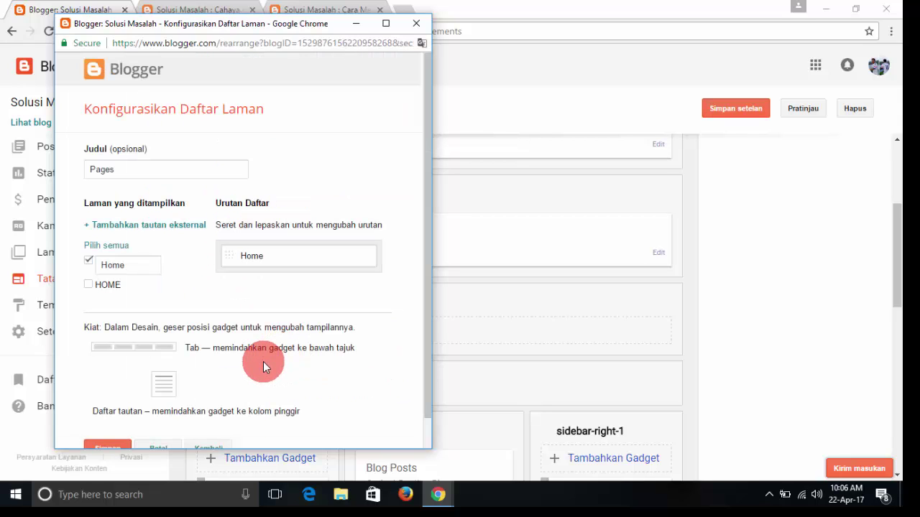
# Try to create an external link titled Materi in the page list and go to its web address
pyautogui.click(159, 225)
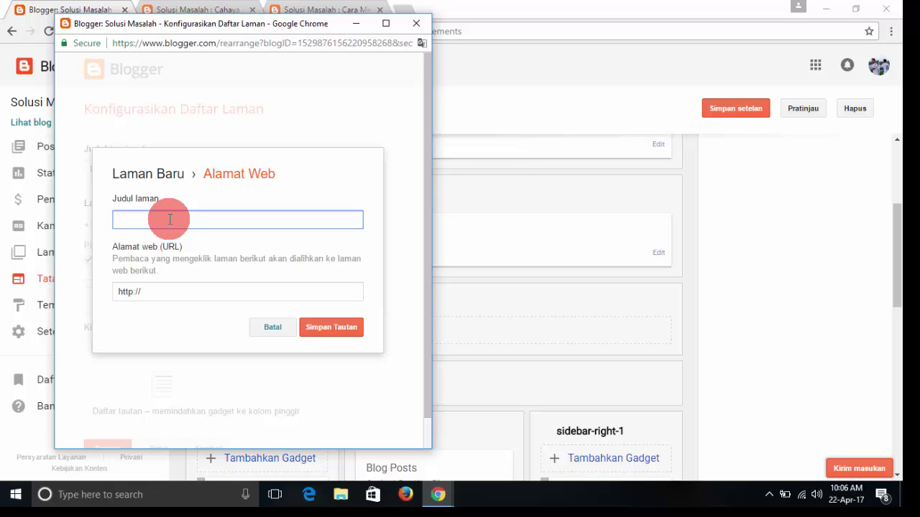
pyautogui.write('Materi')
pyautogui.click(160, 292)
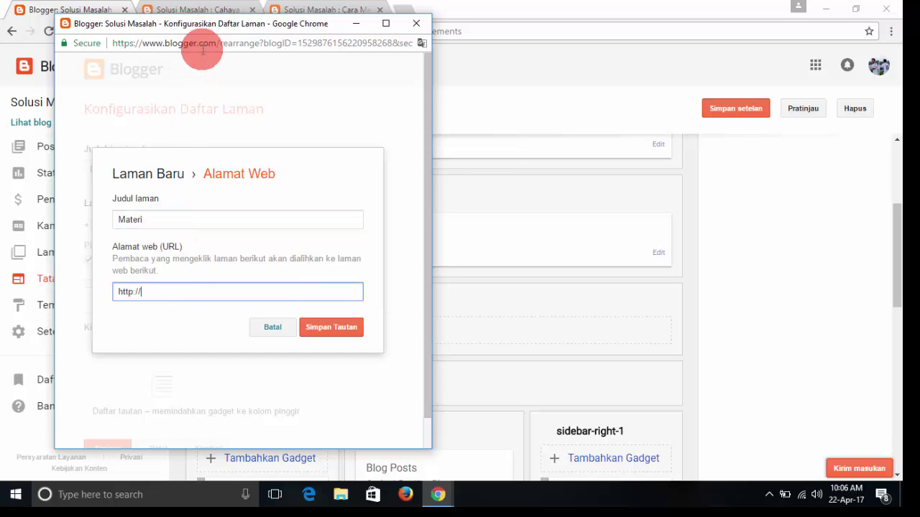
# Open the Materi label page from the end of the post "Cahaya Bisa Menghasilkan Daya Angkat"
pyautogui.click(203, 9)
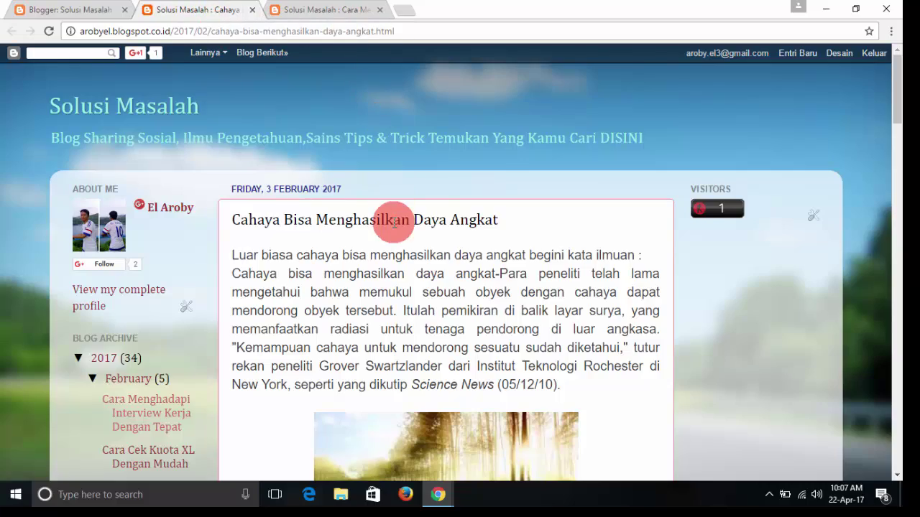
pyautogui.scroll(-10, 393, 222)
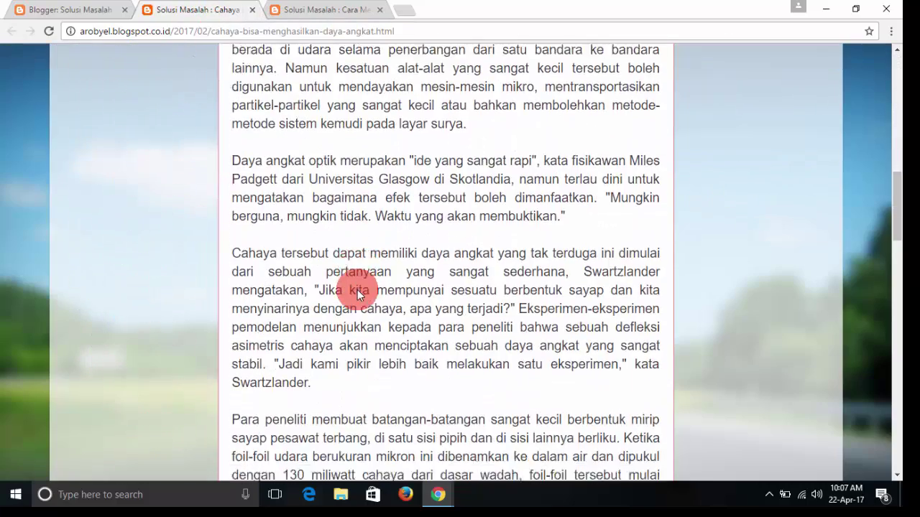
pyautogui.scroll(-10, 357, 290)
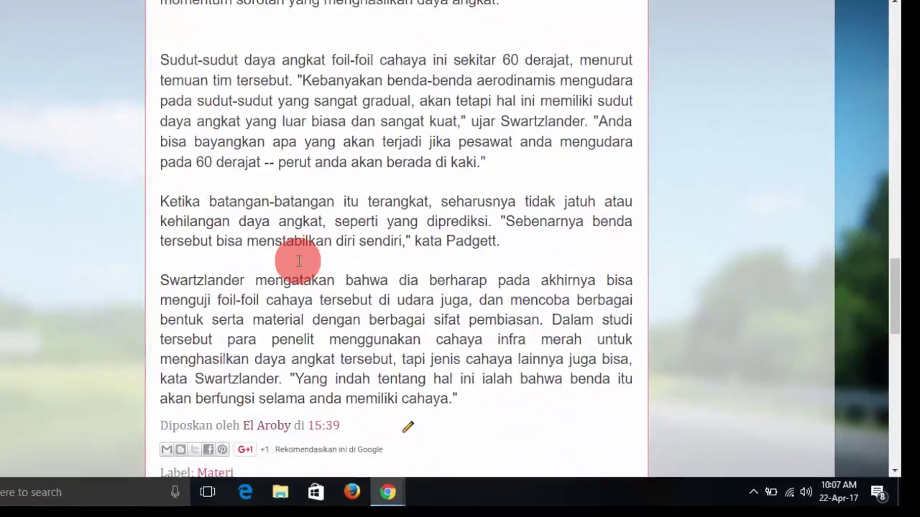
pyautogui.scroll(-3, 299, 261)
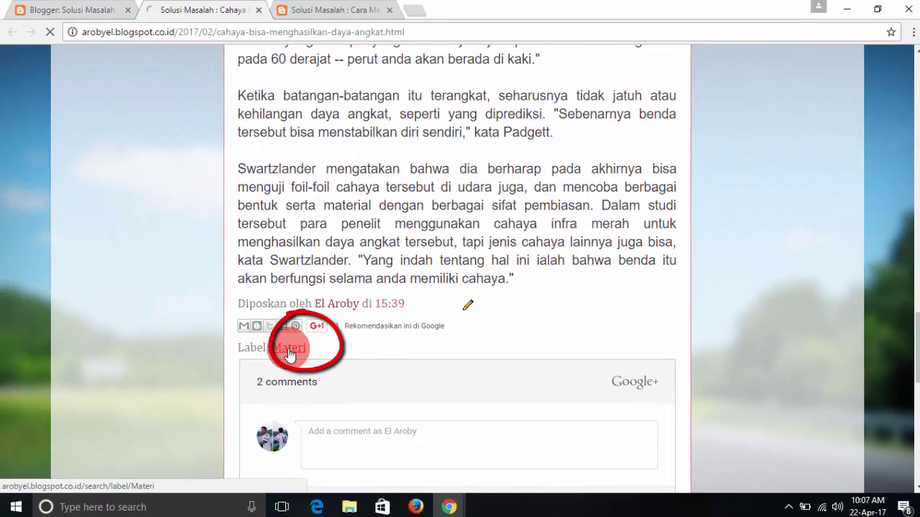
pyautogui.click(82, 285)
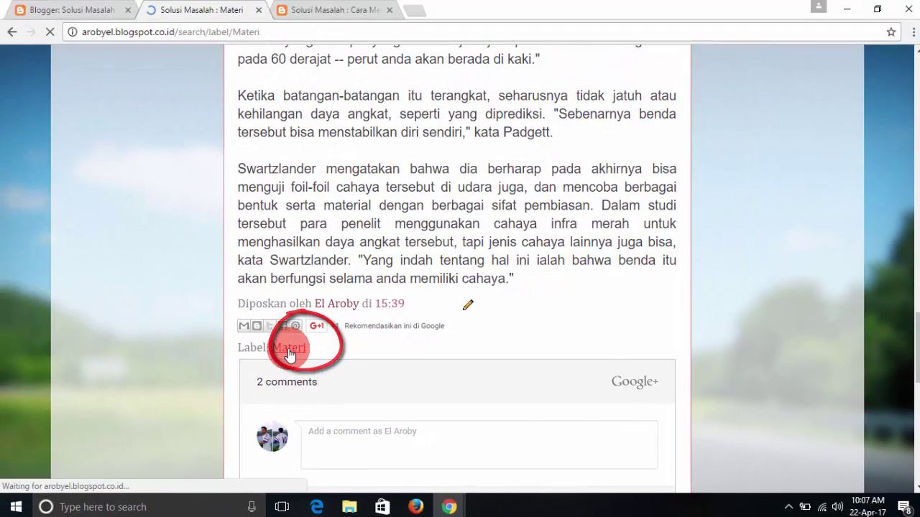
# Copy the full web address of the Materi label page
pyautogui.click(277, 31)
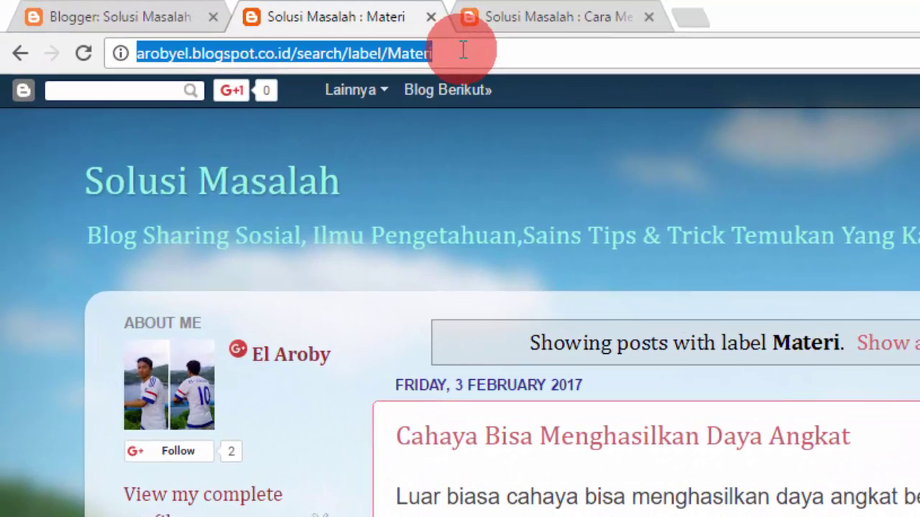
pyautogui.rightClick(464, 50)
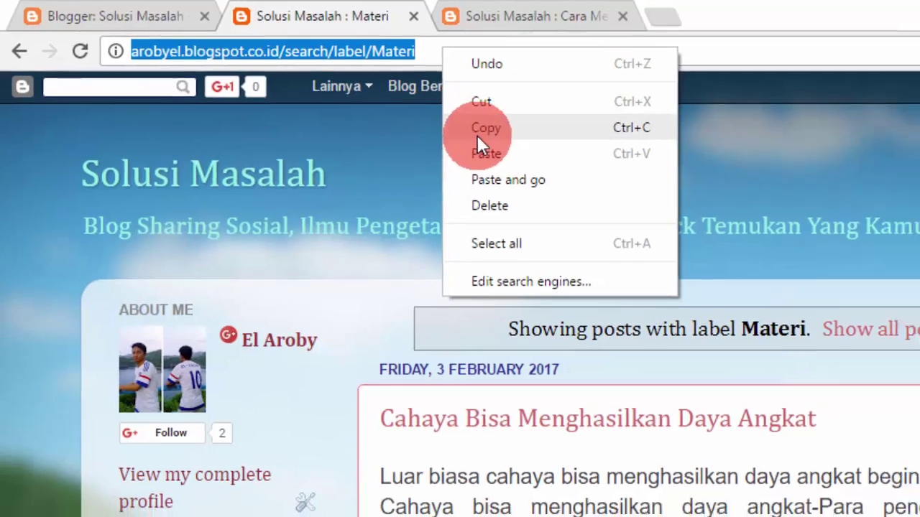
pyautogui.click(489, 132)
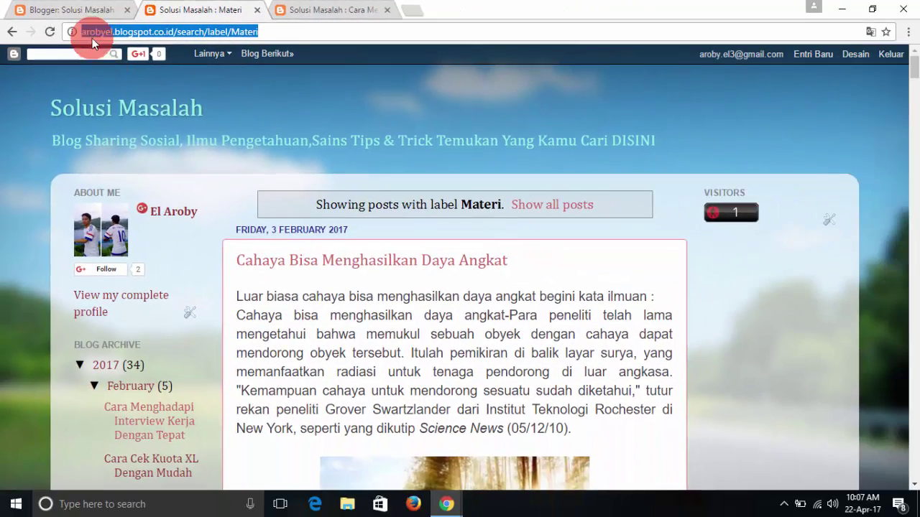
# Return to the blog's layout editor and add a Laman gadget to the Seluruh Kolom section
pyautogui.click(97, 13)
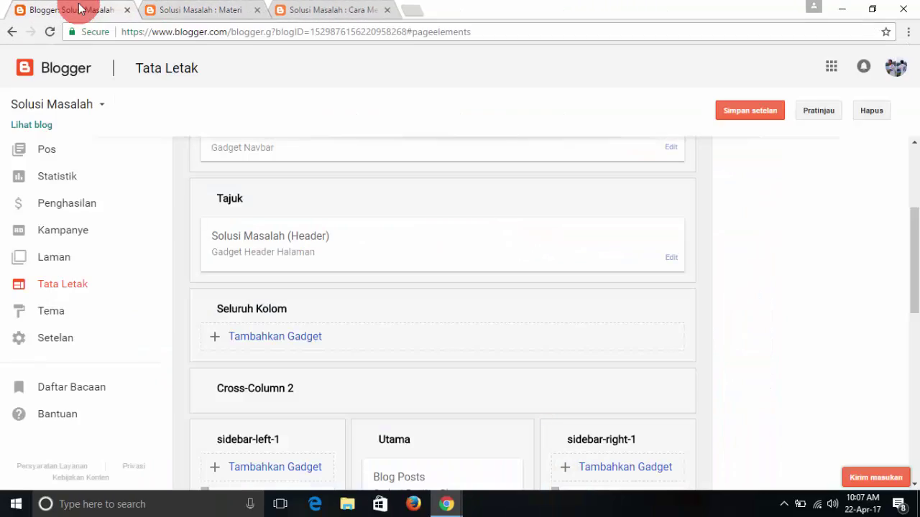
pyautogui.click(273, 338)
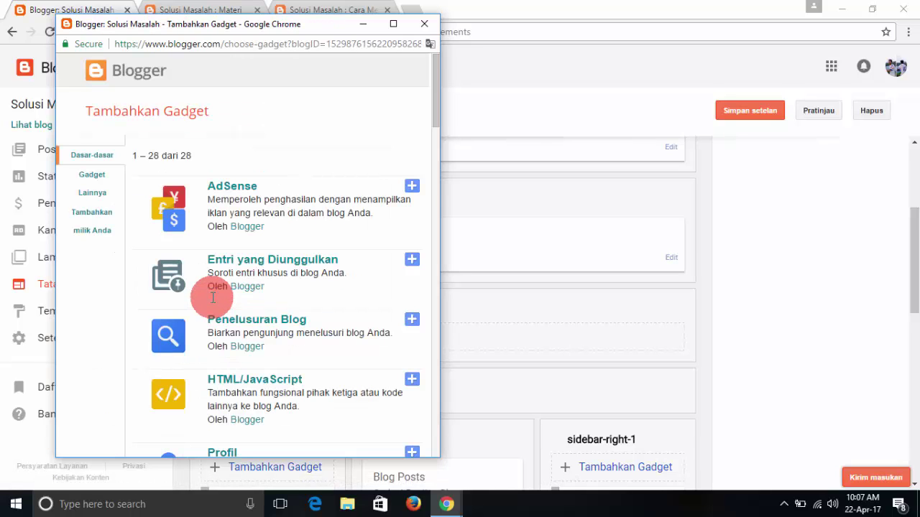
pyautogui.click(421, 27)
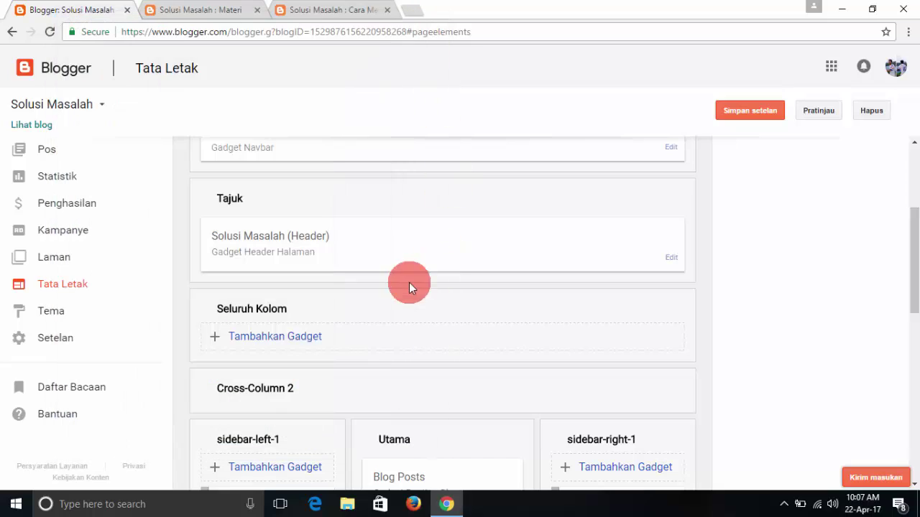
pyautogui.click(290, 339)
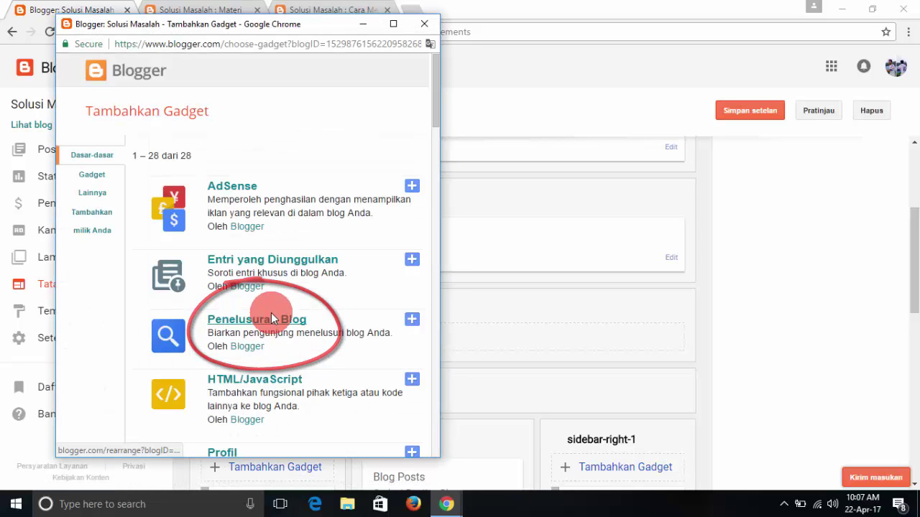
pyautogui.scroll(-6, 271, 316)
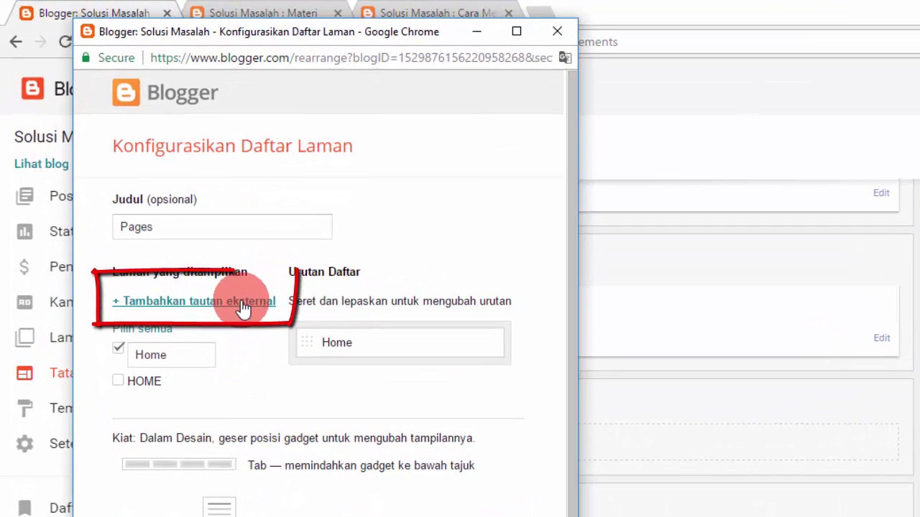
# Add an external link titled Materi to the page list, using the copied address of the Materi label page
pyautogui.click(244, 307)
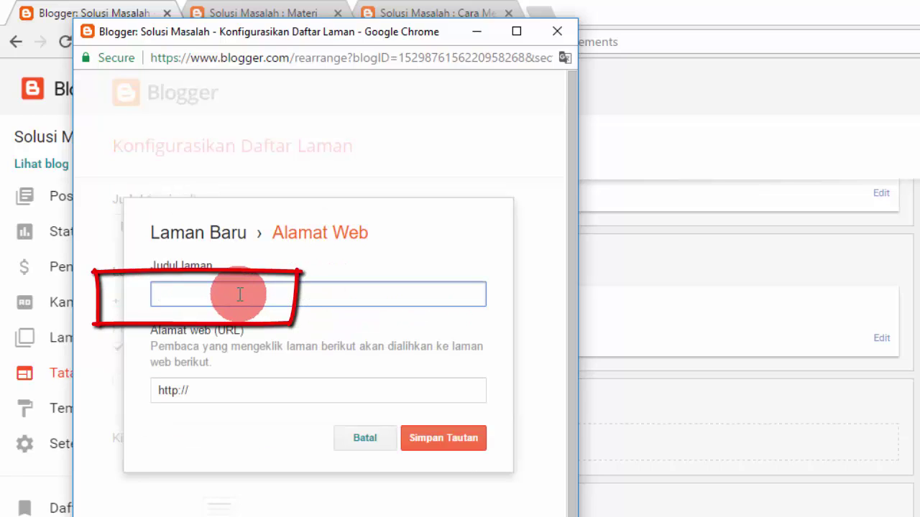
pyautogui.write('Materi')
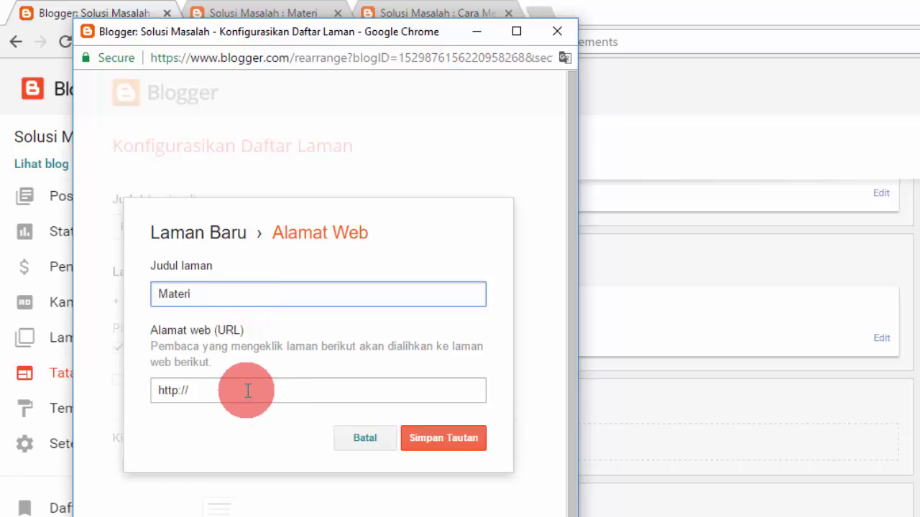
pyautogui.moveTo(247, 391); pyautogui.dragTo(158, 390)
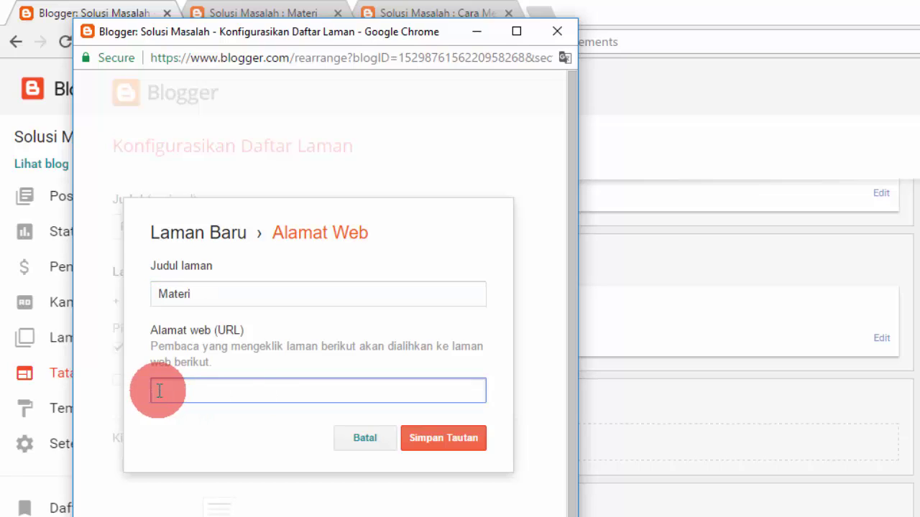
pyautogui.rightClick(159, 391)
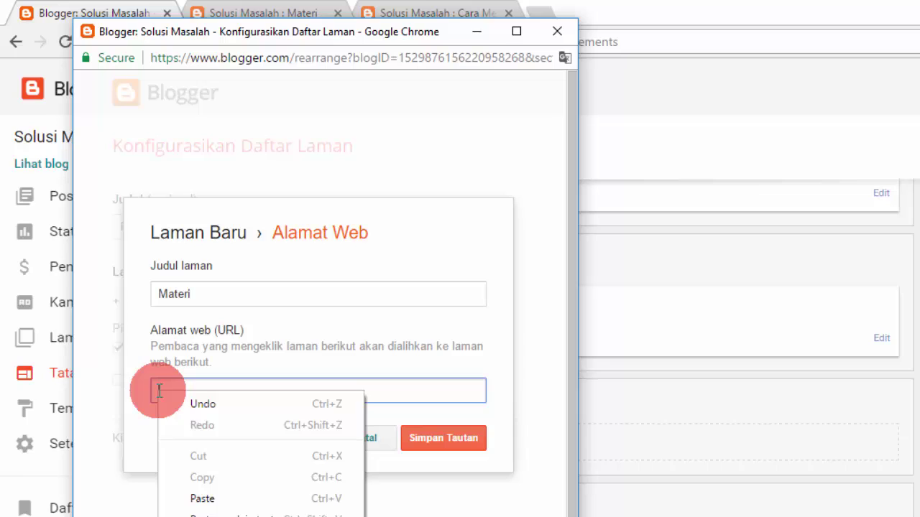
pyautogui.click(195, 503)
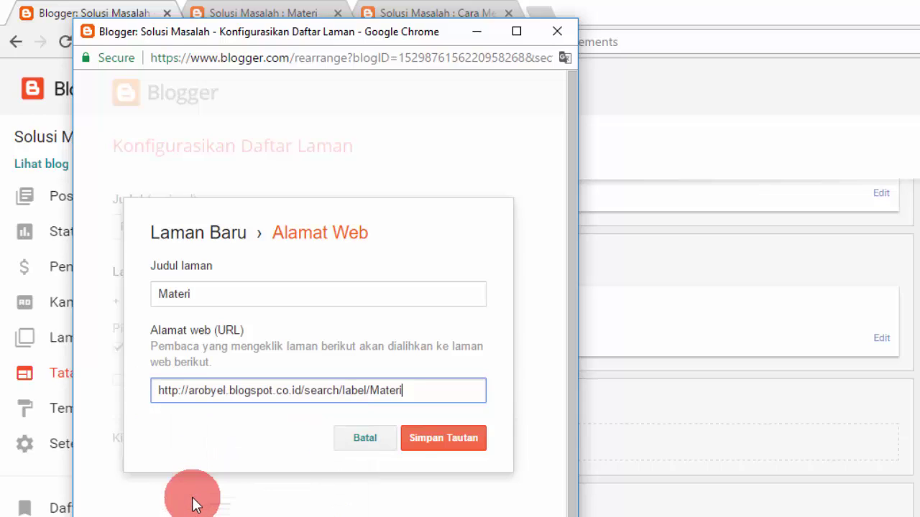
pyautogui.click(455, 441)
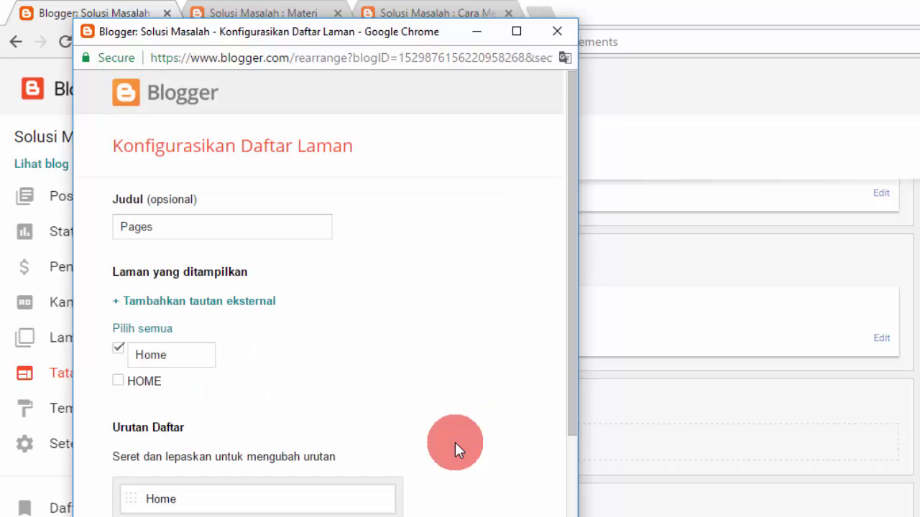
# Save the page list gadget with the Home and Materi entries
pyautogui.scroll(-1, 448, 358)
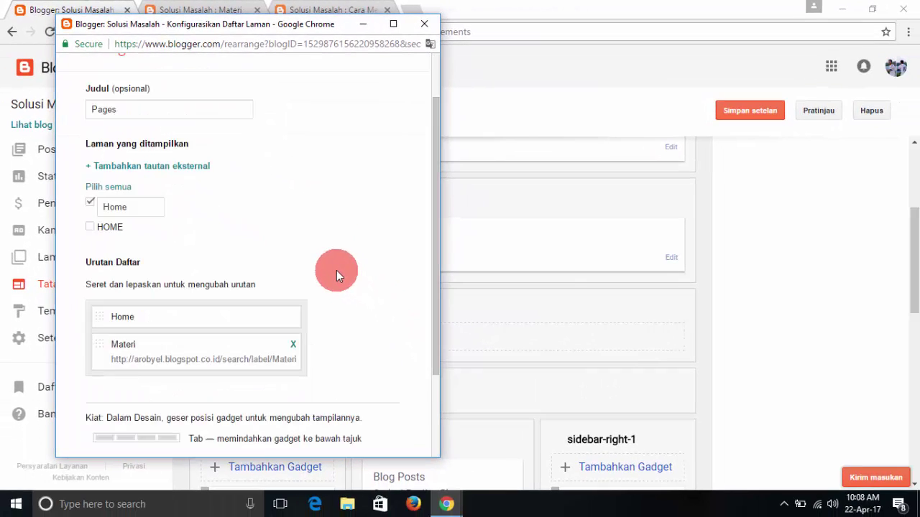
pyautogui.scroll(-1, 337, 270)
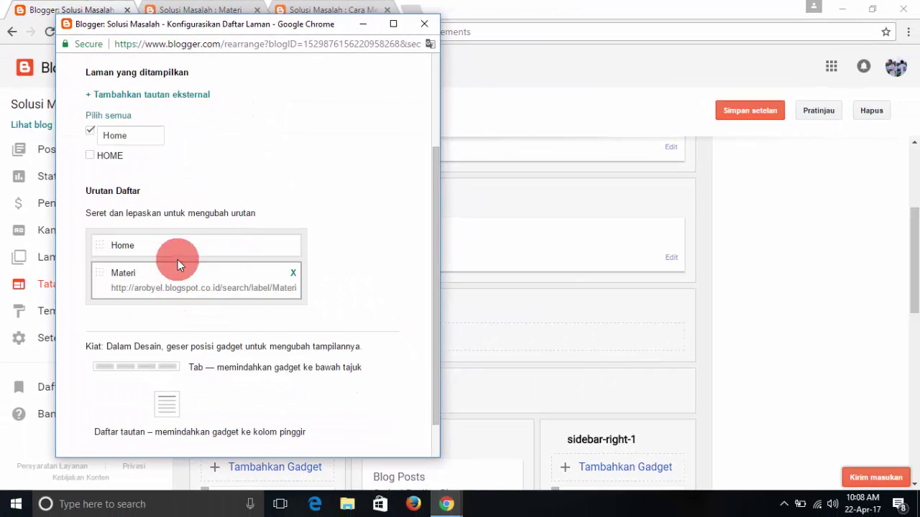
pyautogui.scroll(-1, 192, 257)
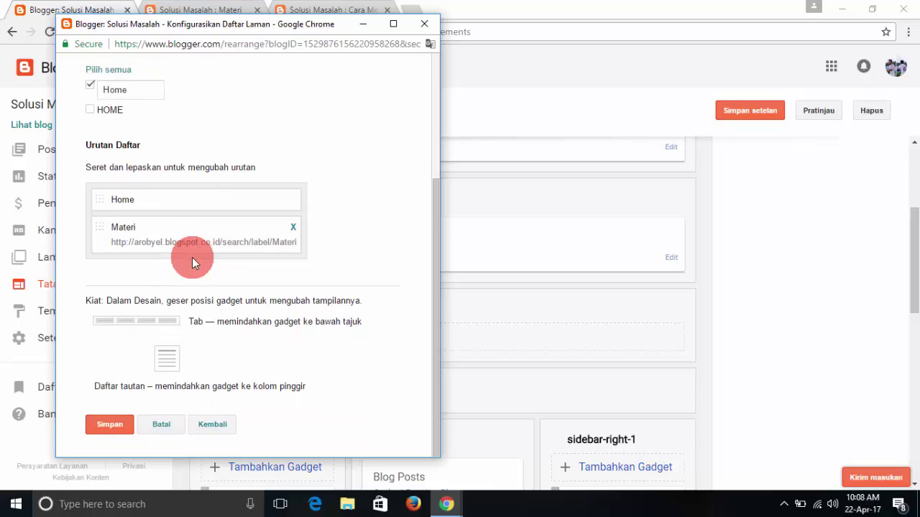
pyautogui.click(112, 424)
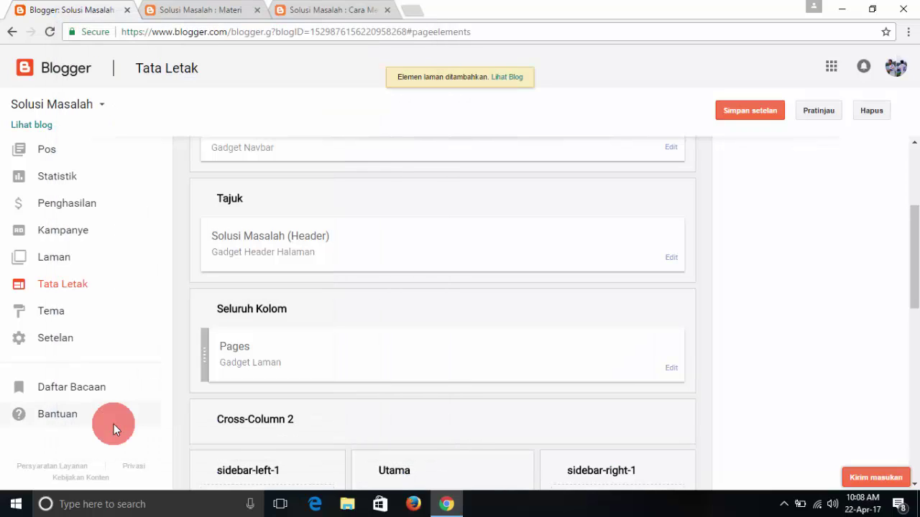
# Reload the blog's Materi label page and check for the new menu beneath the blog header
pyautogui.click(196, 10)
pyautogui.scroll(-6, 349, 193)
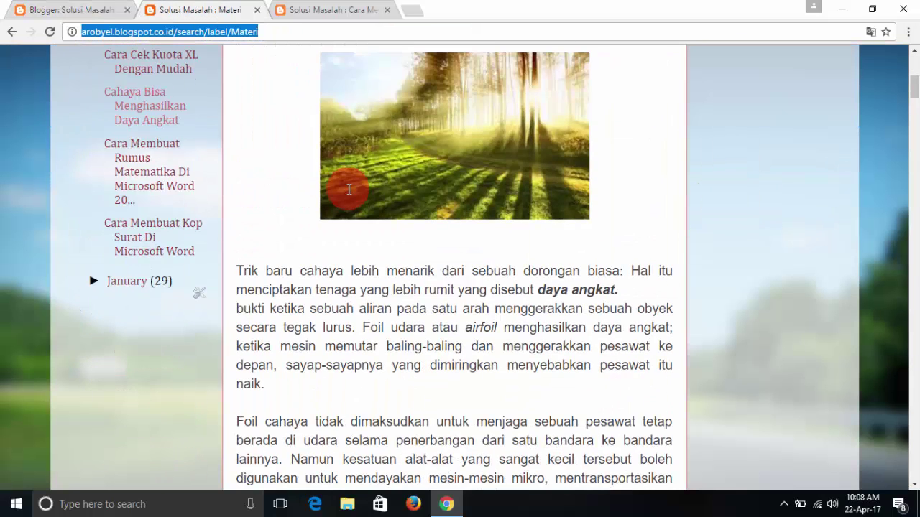
pyautogui.scroll(-5, 351, 199)
pyautogui.scroll(12, 305, 206)
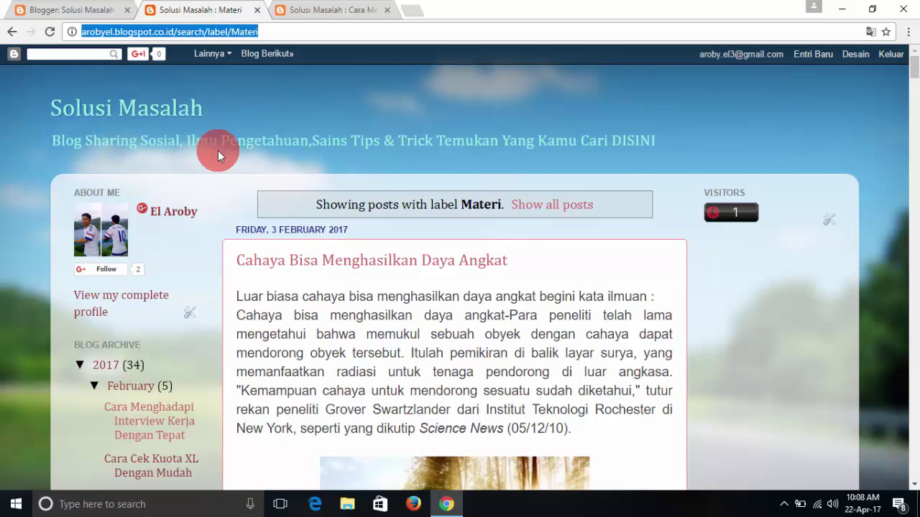
pyautogui.click(51, 32)
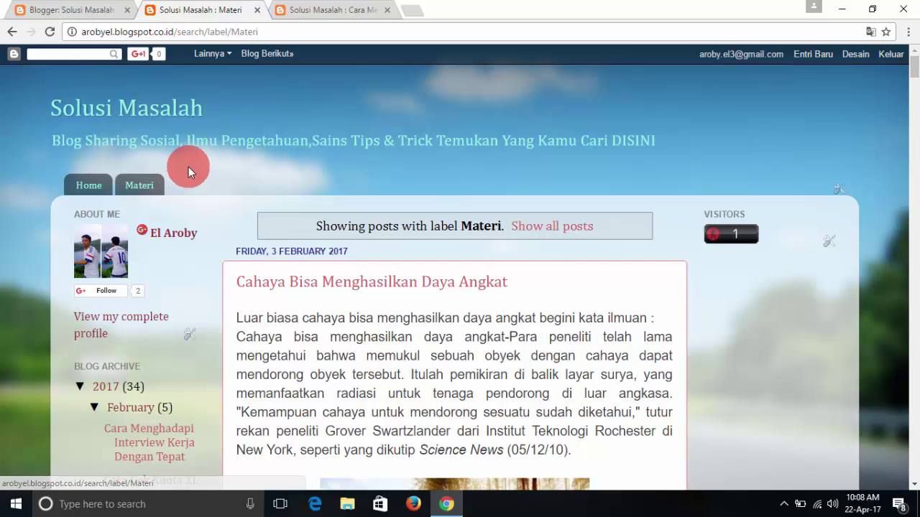
# Open the Tips & Trick label page from the end of the post "Cara Menghadapi Interview Kerja Dengan Tepat"
pyautogui.click(349, 10)
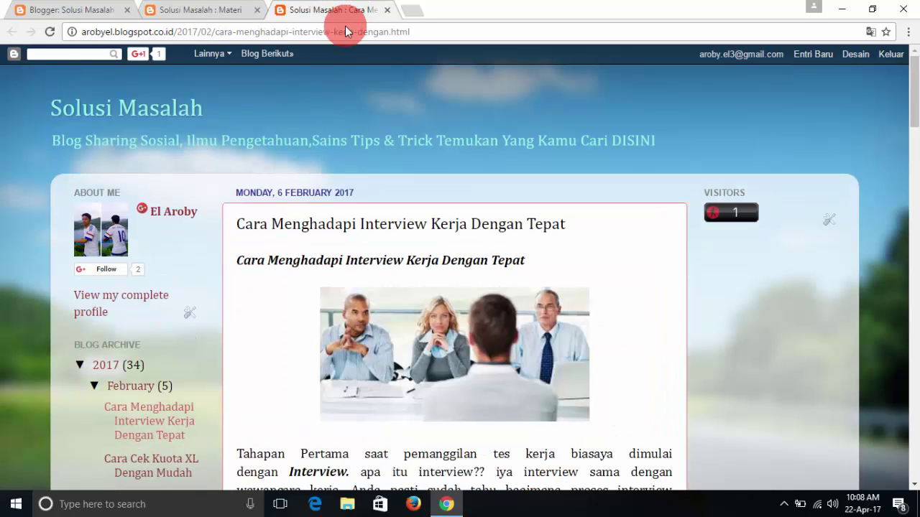
pyautogui.scroll(-2, 360, 174)
pyautogui.scroll(-18, 359, 174)
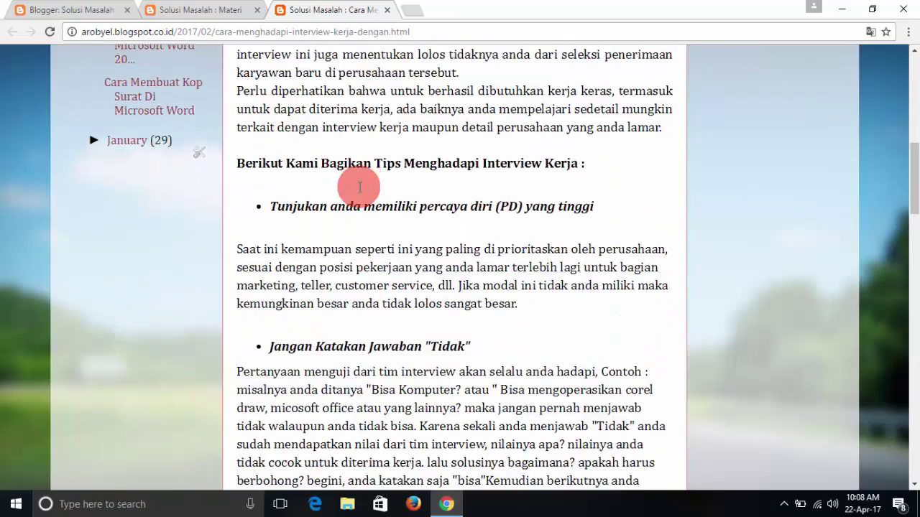
pyautogui.scroll(-5, 355, 195)
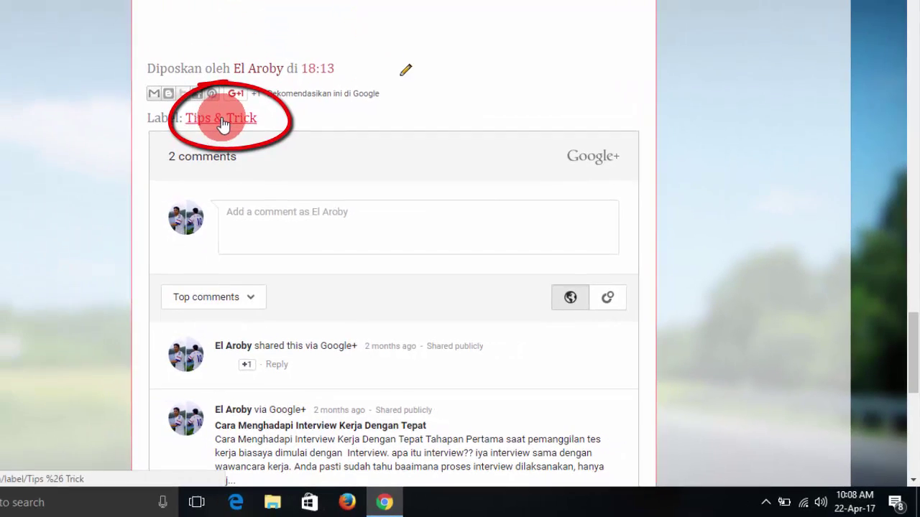
pyautogui.click(120, 65)
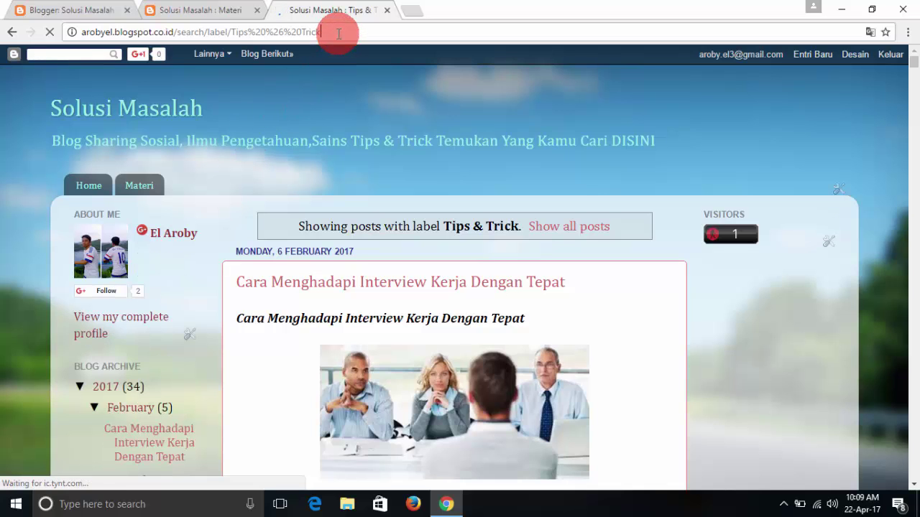
# Copy the full web address of the Tips & Trick label page
pyautogui.click(338, 33)
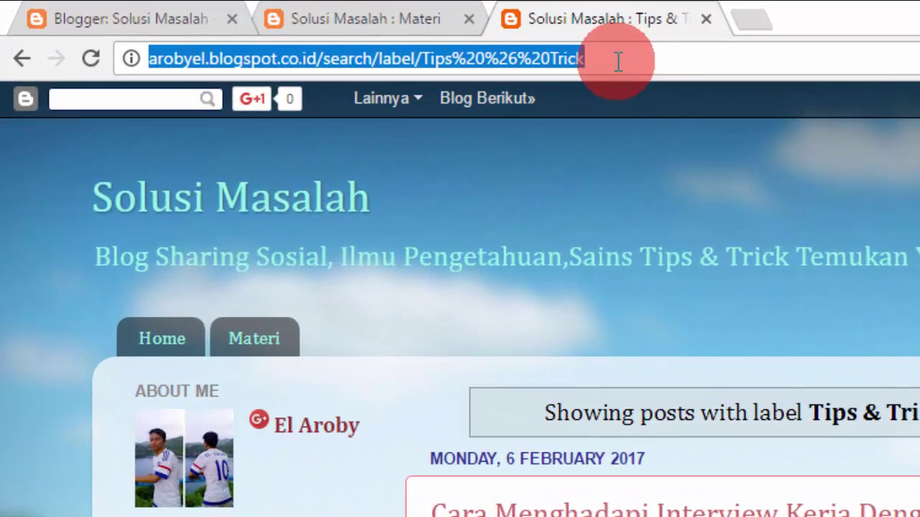
pyautogui.rightClick(588, 57)
pyautogui.click(655, 160)
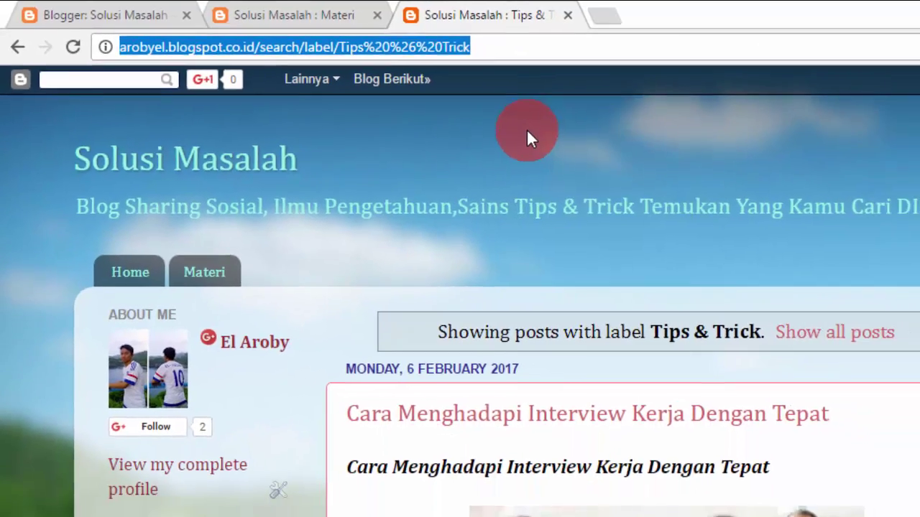
# Edit the Pages gadget in Seluruh Kolom, adding an external link titled Tips & Trik with the copied Tips & Trick label address
pyautogui.click(129, 19)
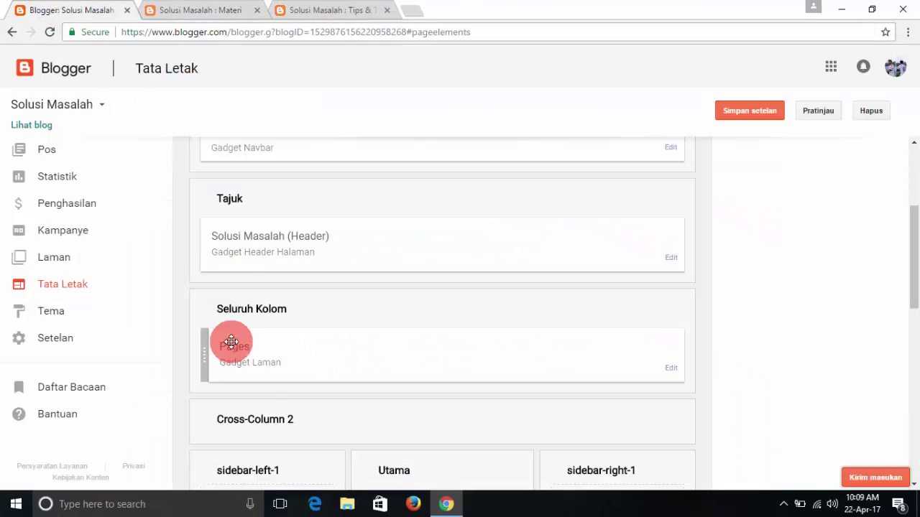
pyautogui.scroll(-1, 268, 407)
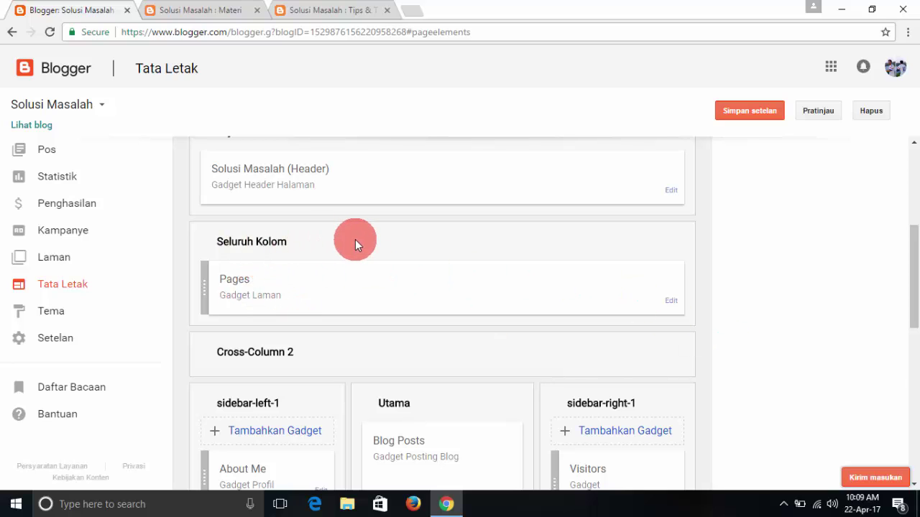
pyautogui.scroll(1, 363, 238)
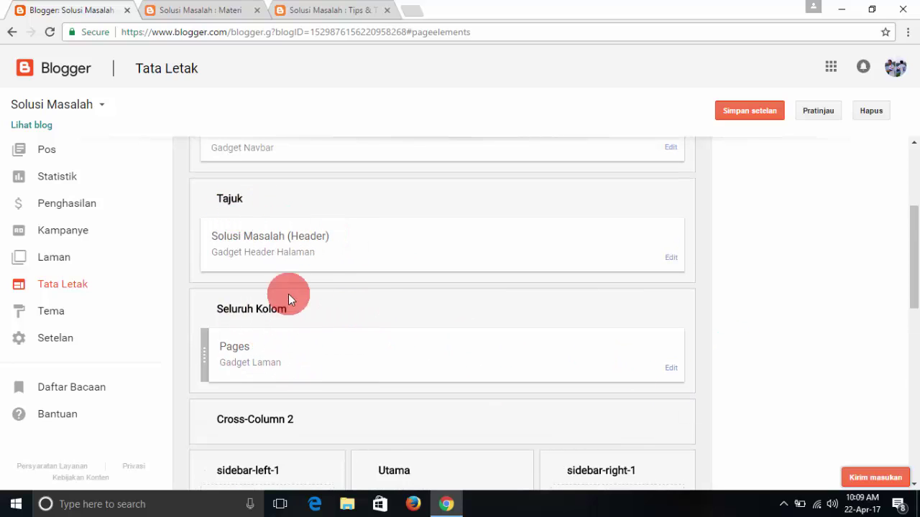
pyautogui.click(671, 370)
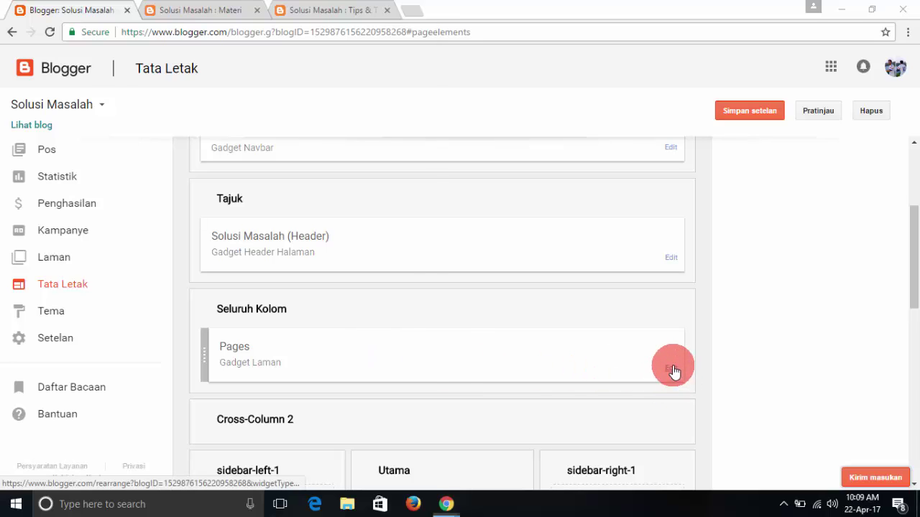
pyautogui.scroll(-1, 246, 291)
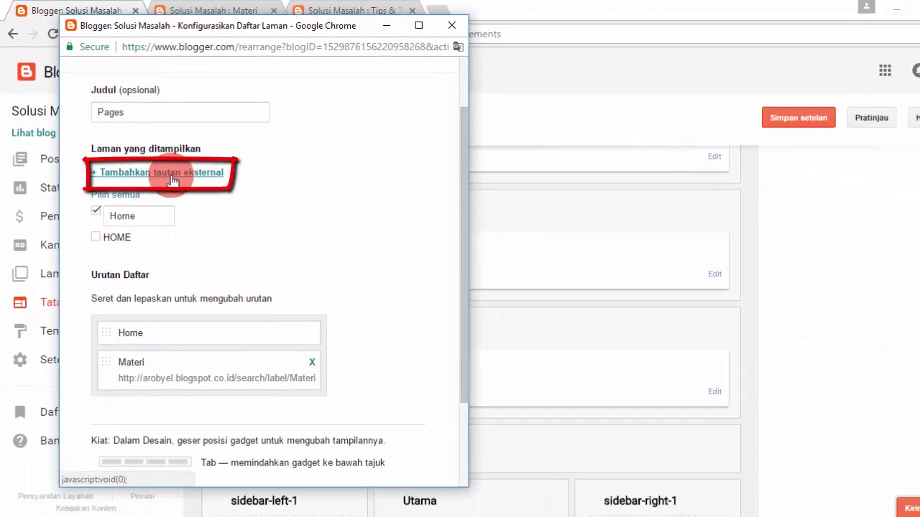
pyautogui.click(212, 220)
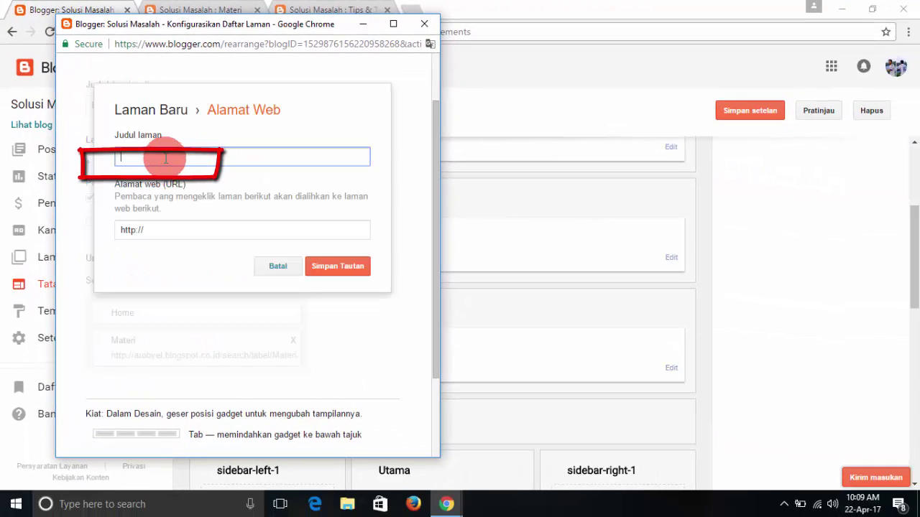
pyautogui.write('T')
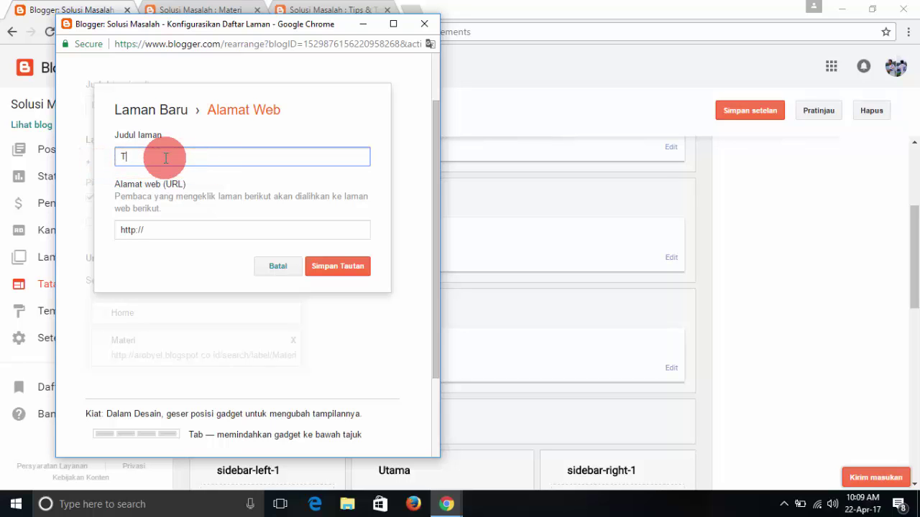
pyautogui.write('ips & Trik')
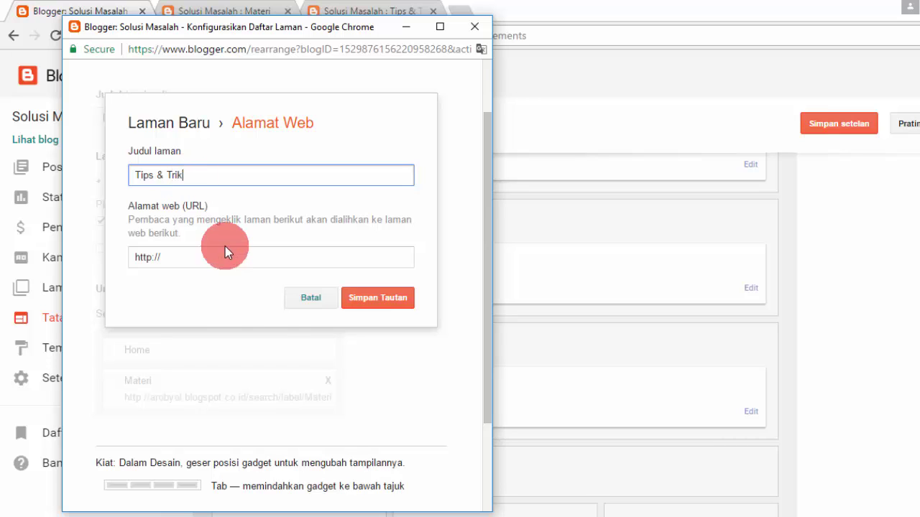
pyautogui.rightClick(186, 256)
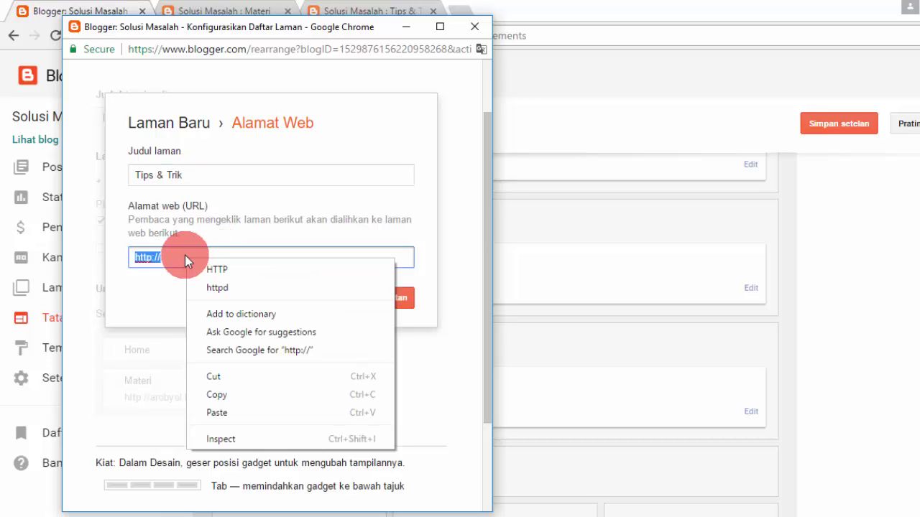
pyautogui.click(214, 414)
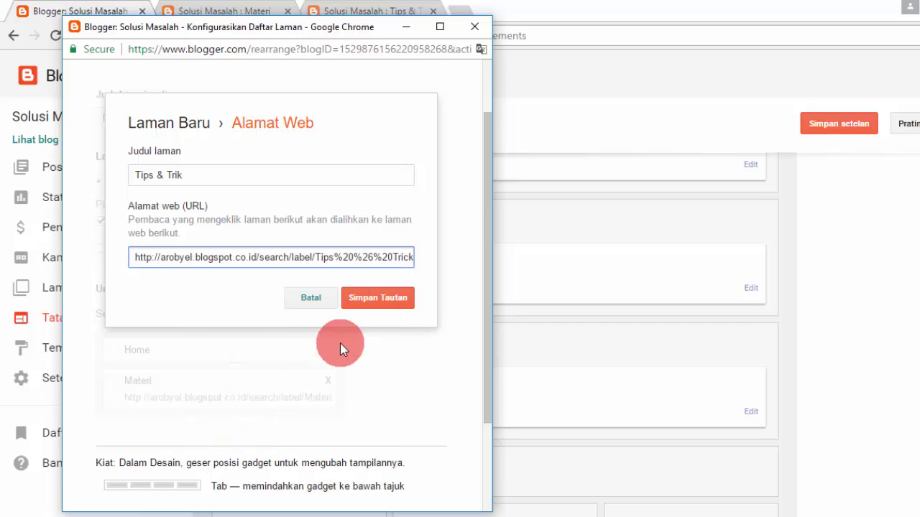
pyautogui.click(385, 300)
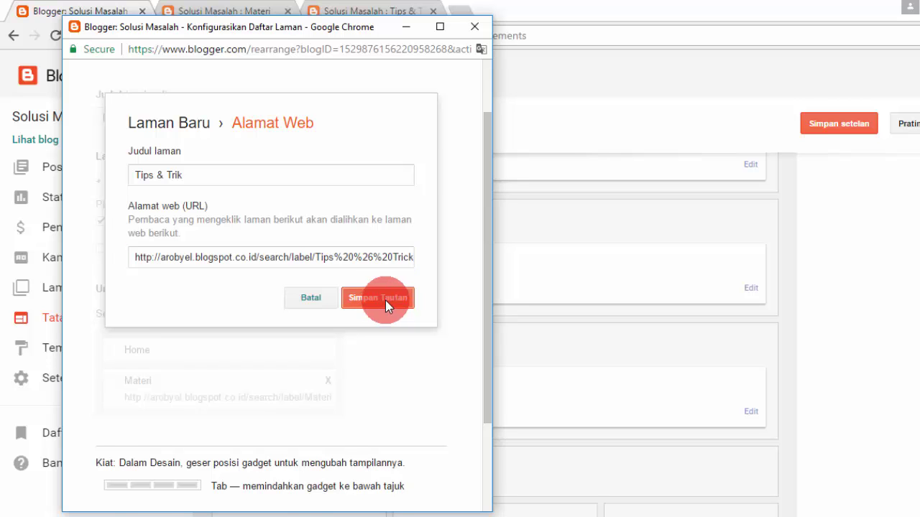
# Save the Pages gadget with its new Tips & Trik link
pyautogui.scroll(-2, 279, 280)
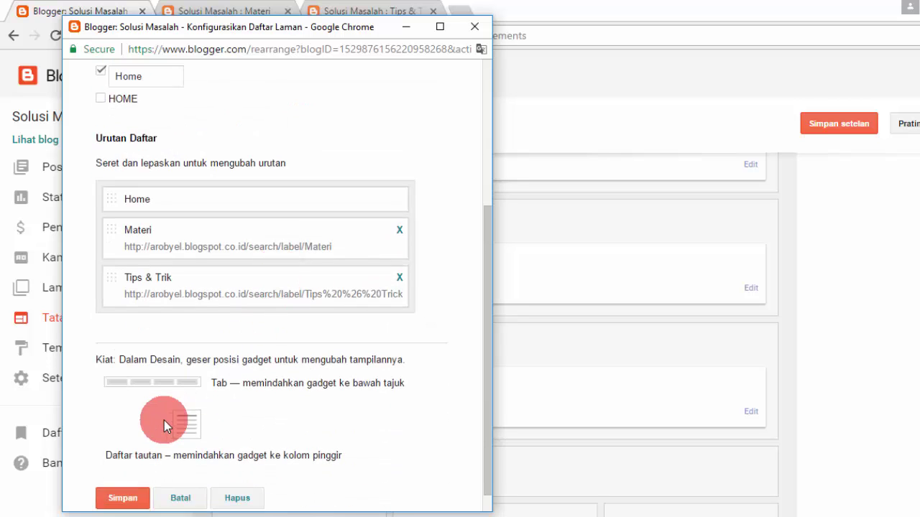
pyautogui.scroll(-1, 164, 424)
pyautogui.click(116, 478)
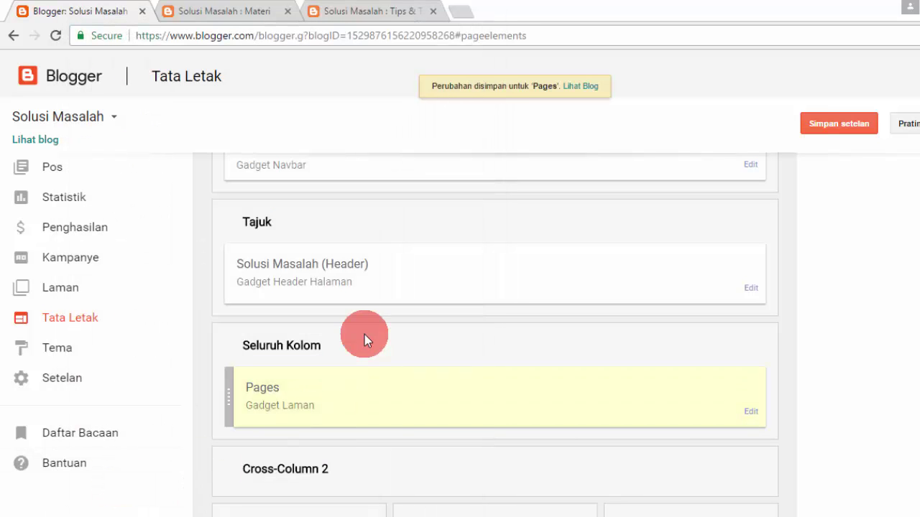
# Reload the blog's Tips & Trick label page and check the menu beneath the header for the Tips & Trik entry
pyautogui.click(381, 9)
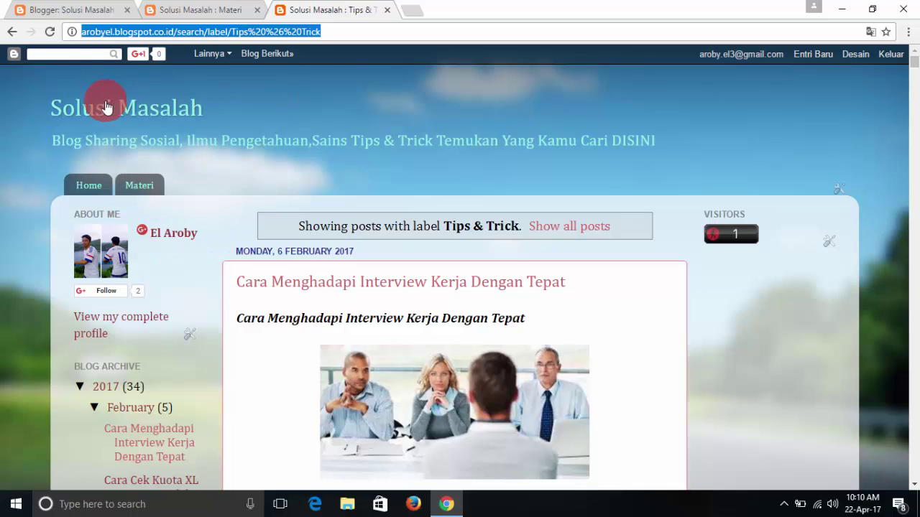
pyautogui.click(50, 32)
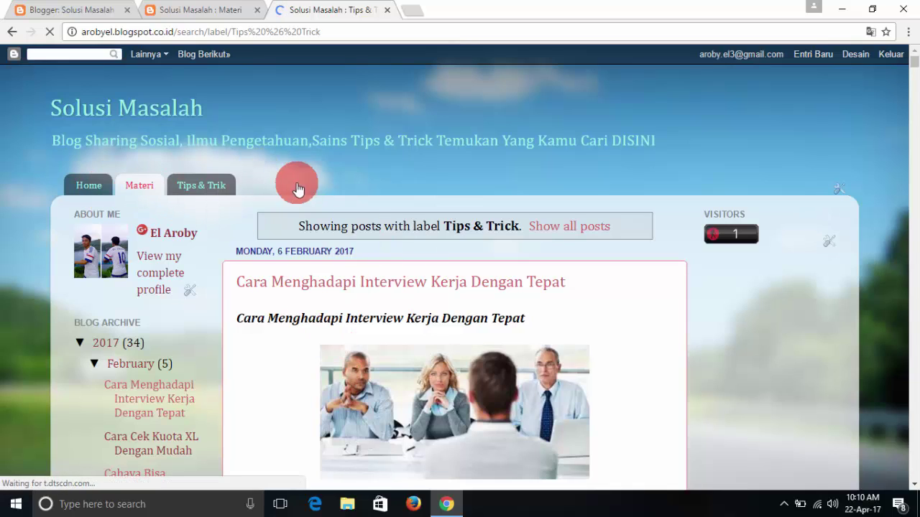
pyautogui.scroll(-2, 376, 236)
pyautogui.scroll(-1, 384, 300)
pyautogui.scroll(3, 324, 295)
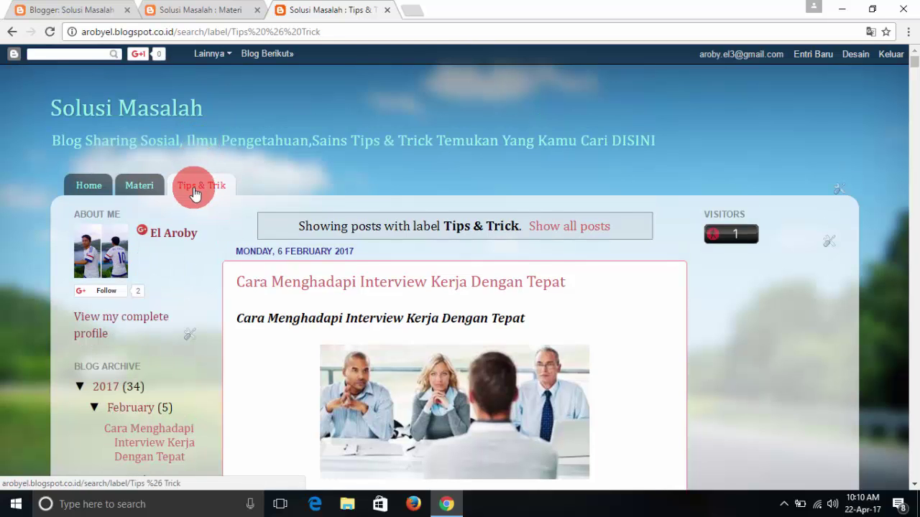
# Test the Tips & Trik menu entry and look through the posts on the page it opens
pyautogui.click(195, 193)
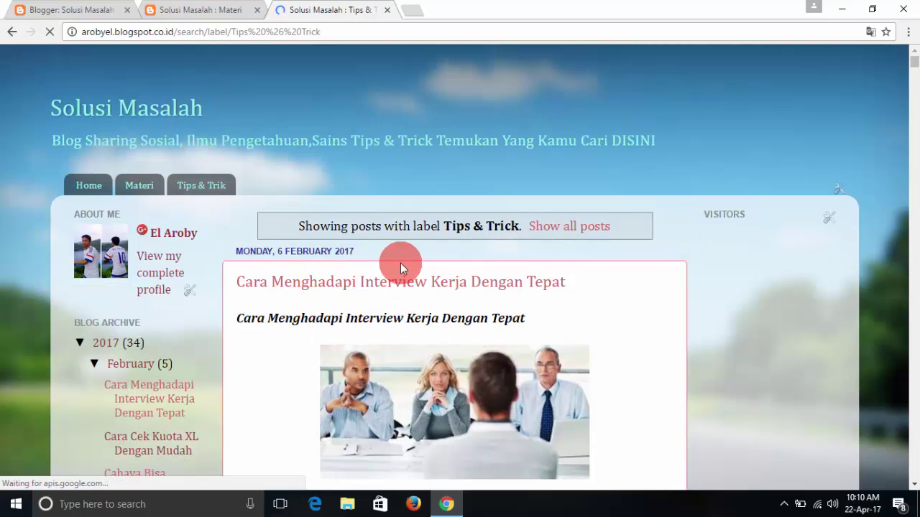
pyautogui.scroll(-6, 400, 268)
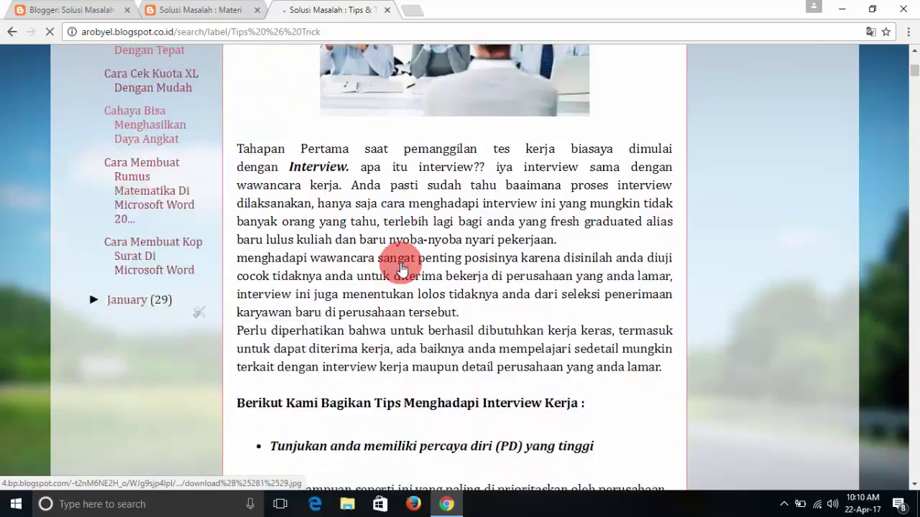
pyautogui.scroll(-10, 402, 268)
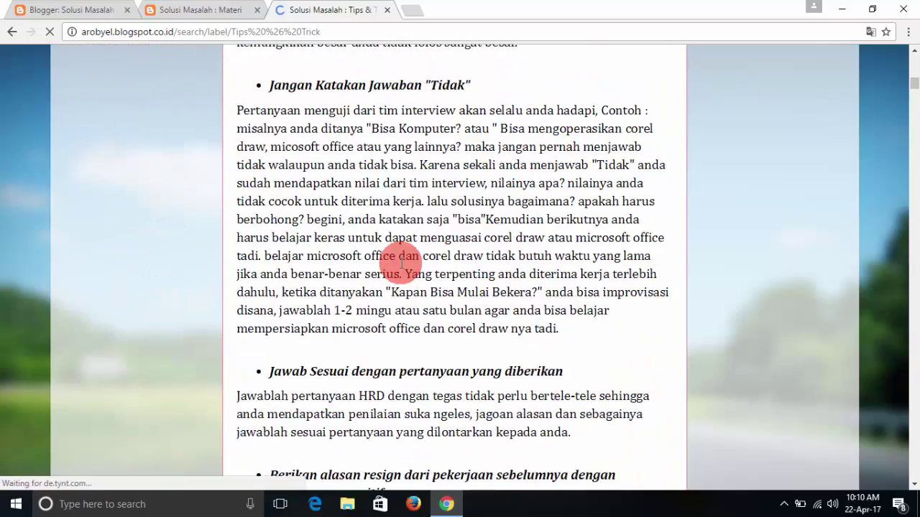
pyautogui.scroll(-10, 402, 264)
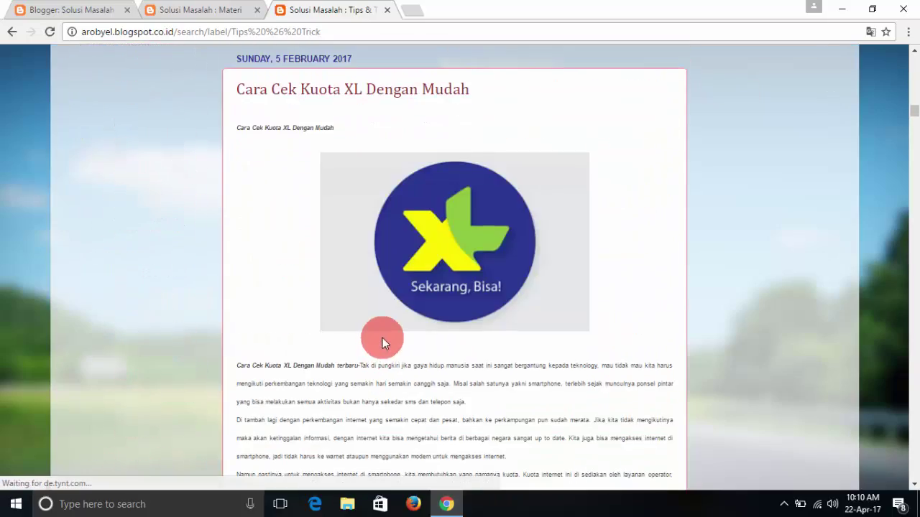
pyautogui.scroll(20, 384, 338)
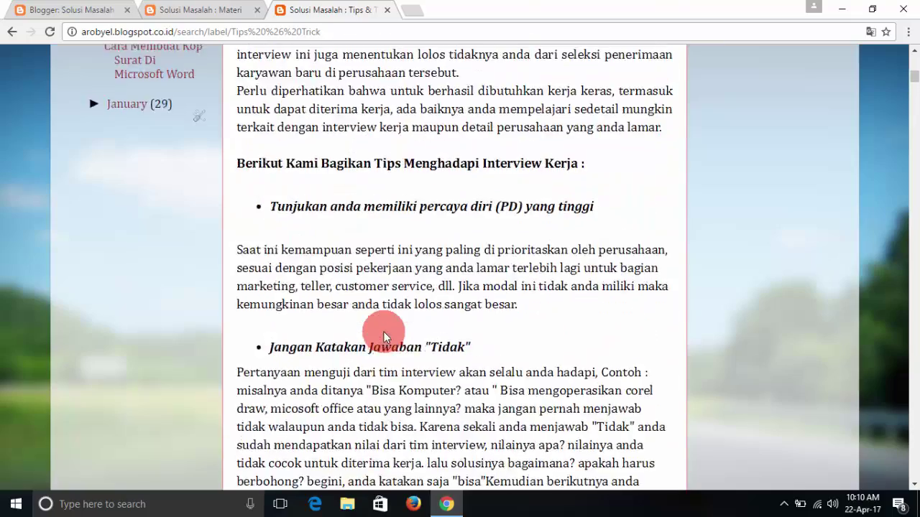
pyautogui.scroll(1, 384, 337)
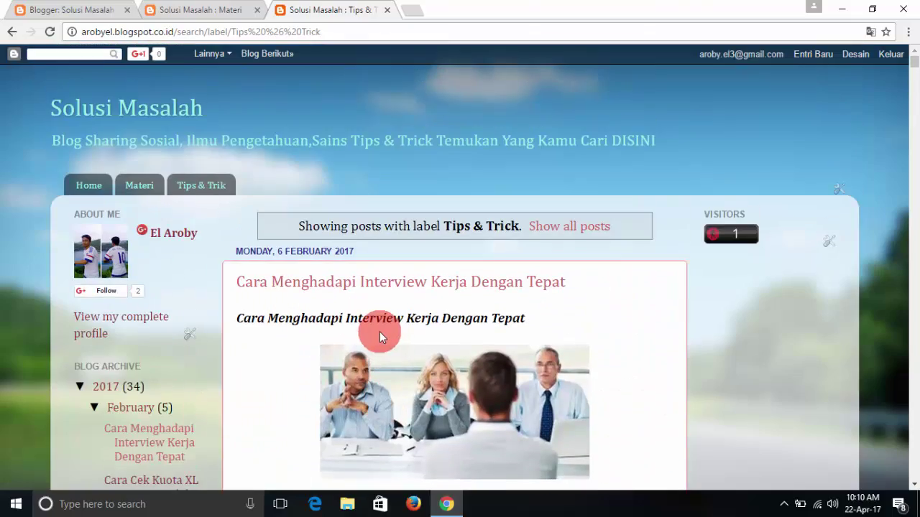
pyautogui.click(75, 9)
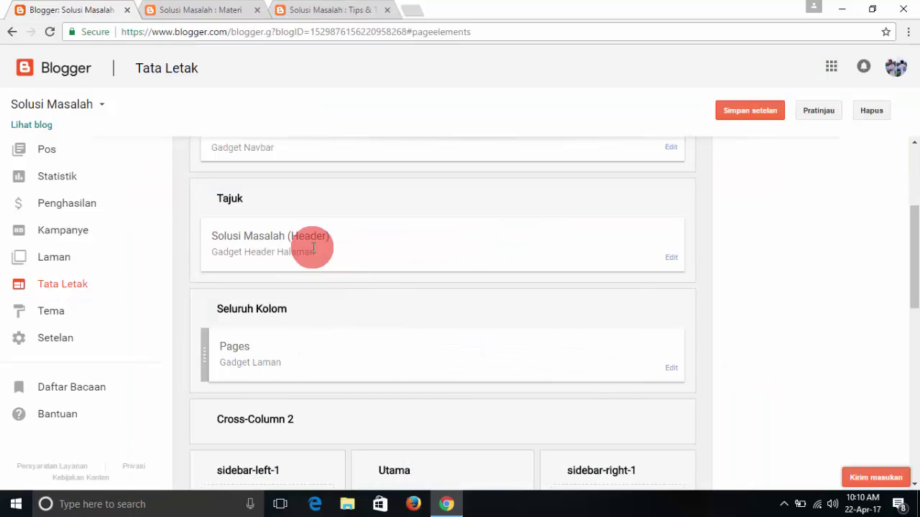
pyautogui.click(329, 10)
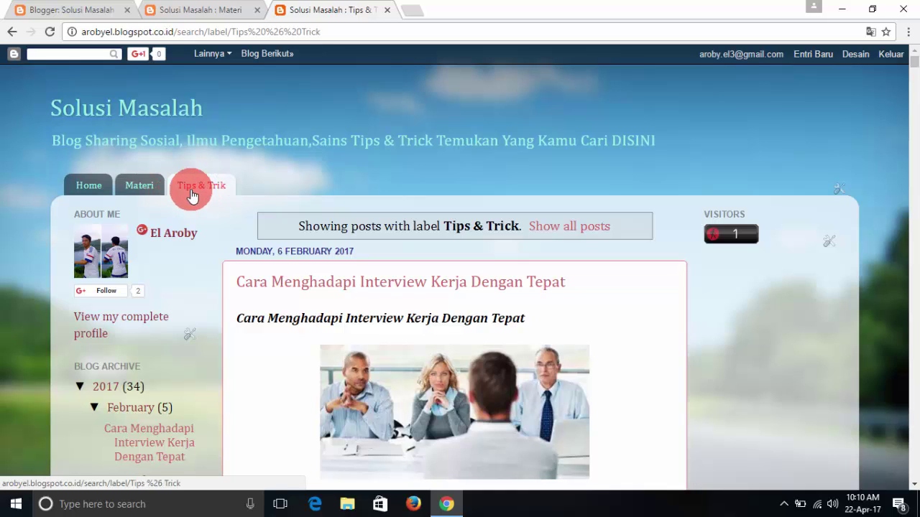
# Edit the Pages gadget in the blog layout, placing Tips & Trik directly before Materi in the list order, and save it
pyautogui.click(61, 14)
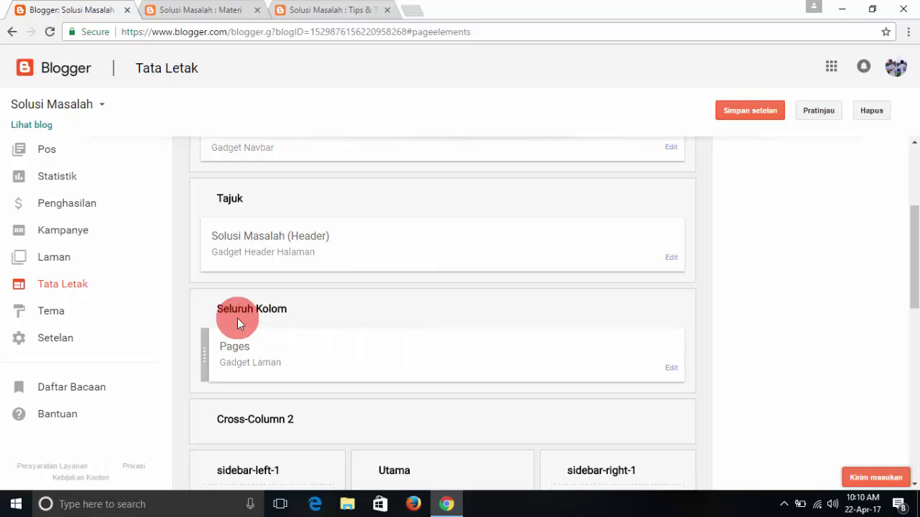
pyautogui.click(671, 369)
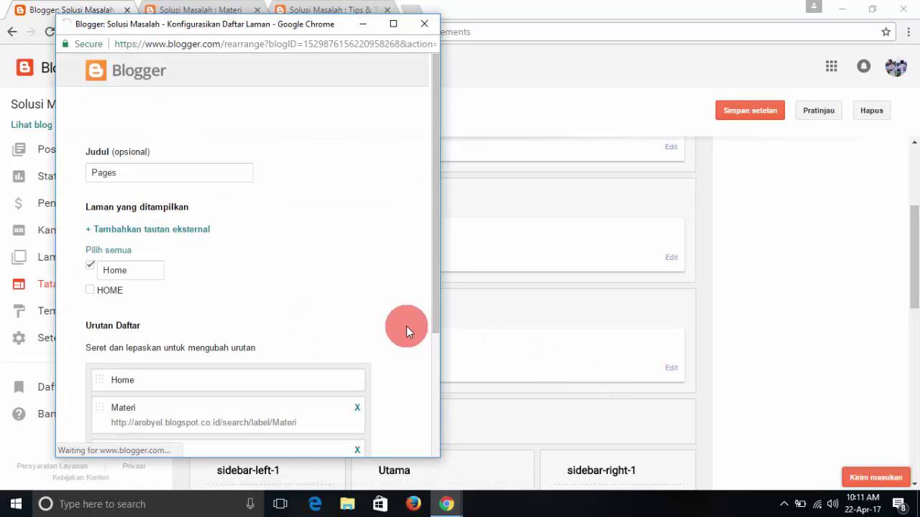
pyautogui.scroll(-2, 271, 264)
pyautogui.scroll(-1, 272, 265)
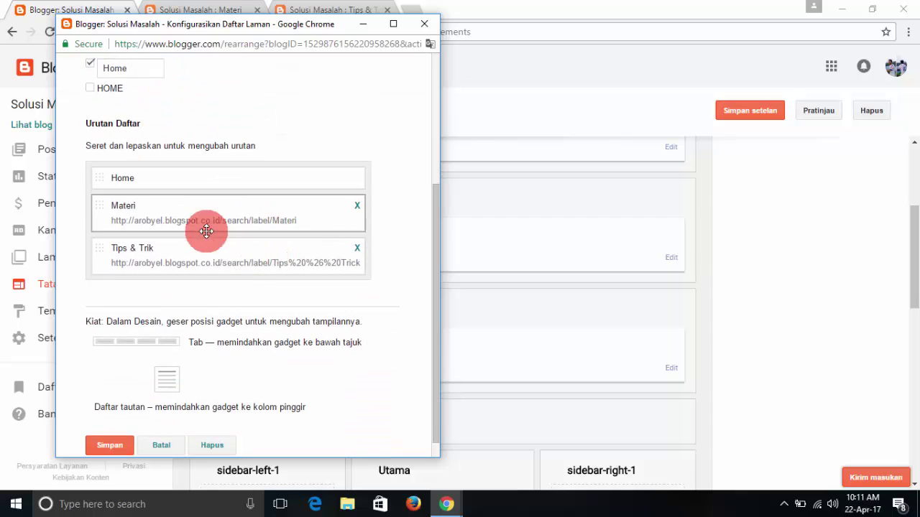
pyautogui.moveTo(200, 260); pyautogui.dragTo(200, 199)
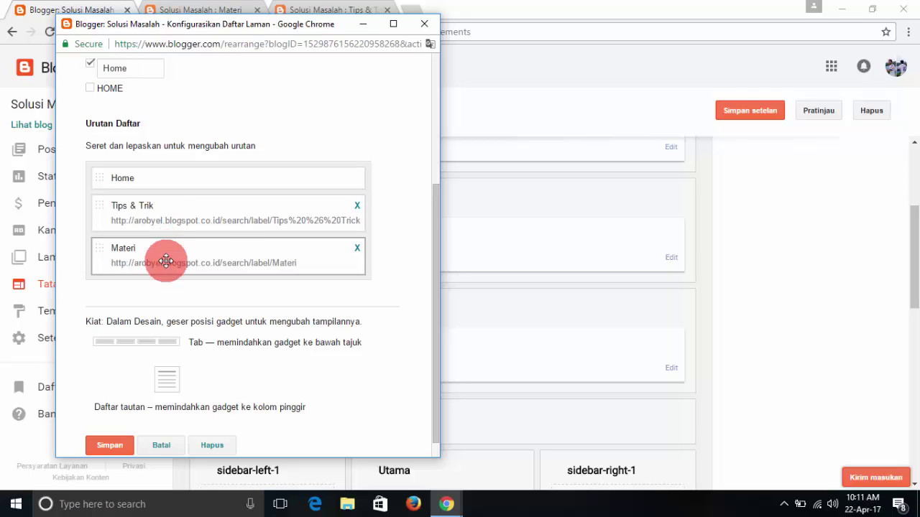
pyautogui.scroll(-1, 232, 269)
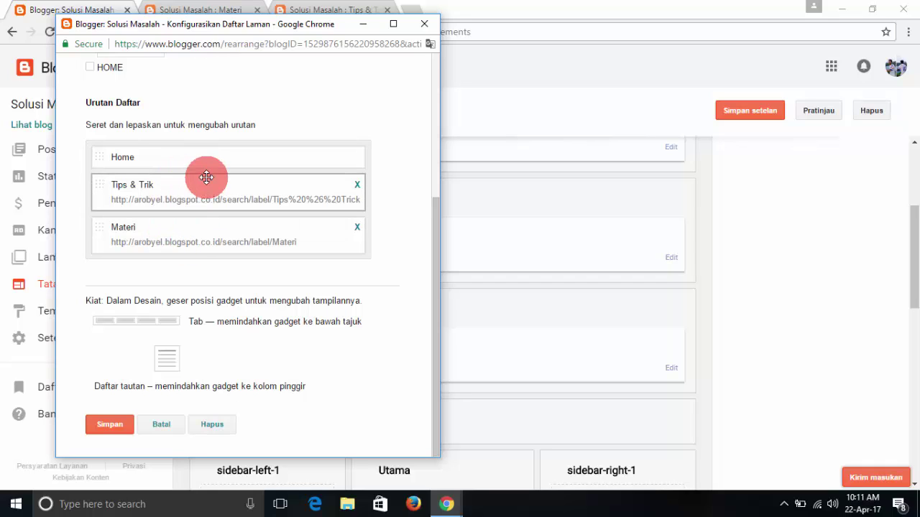
pyautogui.click(109, 426)
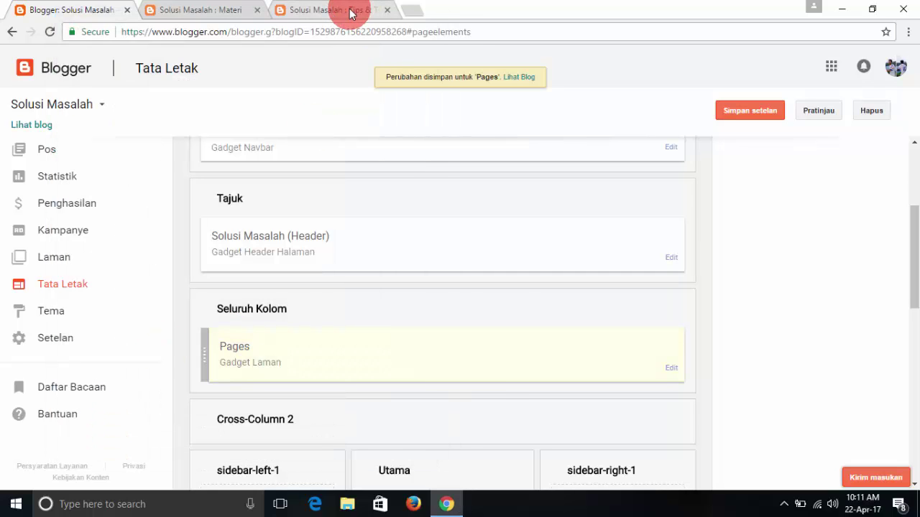
# Reload the blog's Tips & Trick label page and check the order of the menu entries
pyautogui.click(352, 14)
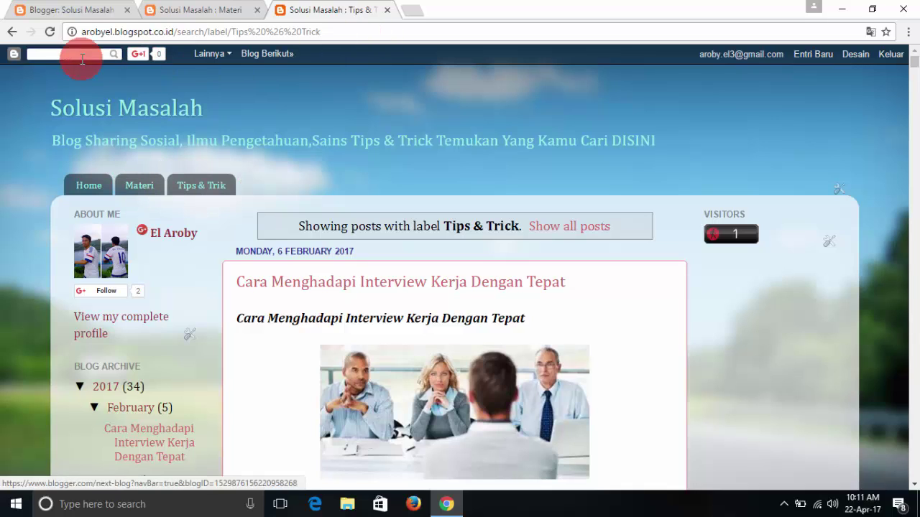
pyautogui.click(44, 36)
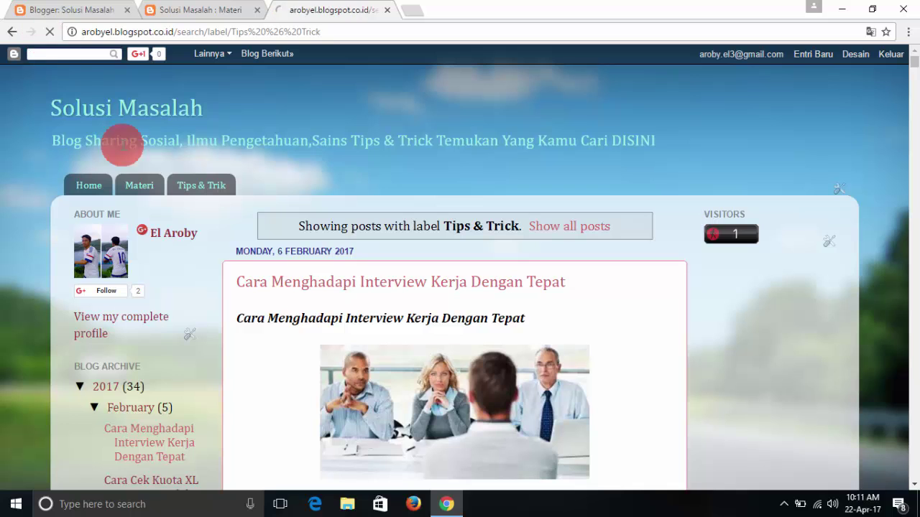
pyautogui.click(190, 210)
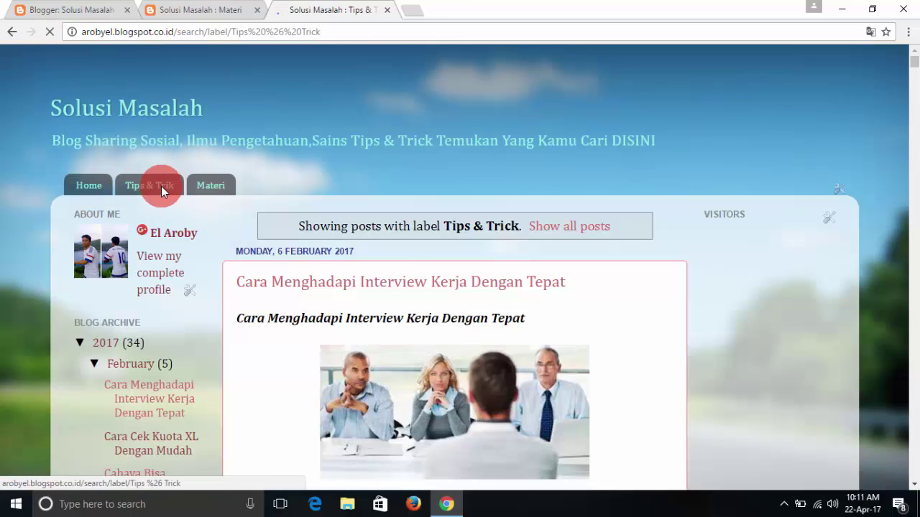